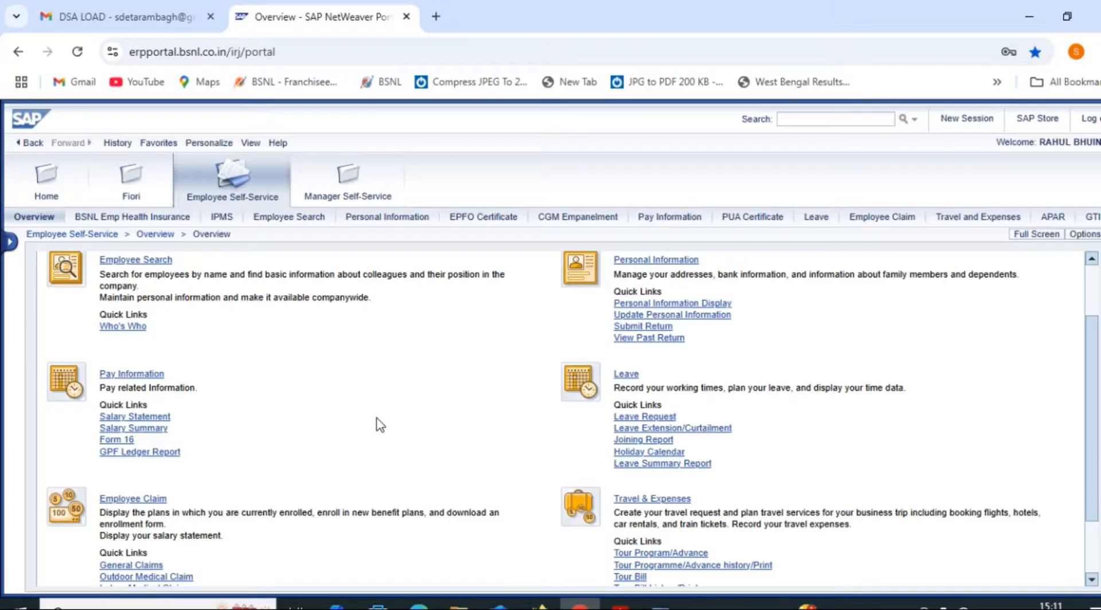
# Open General Claims from the Employee Claim quick links on the Employee Self-Service overview
pyautogui.scroll(-2, 380, 425)
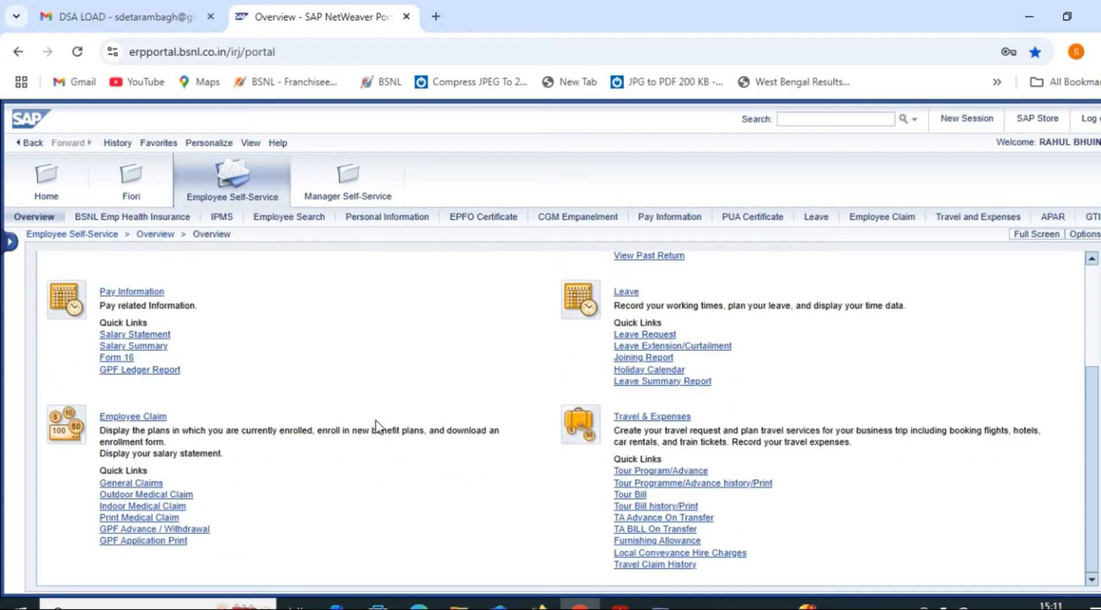
pyautogui.click(148, 485)
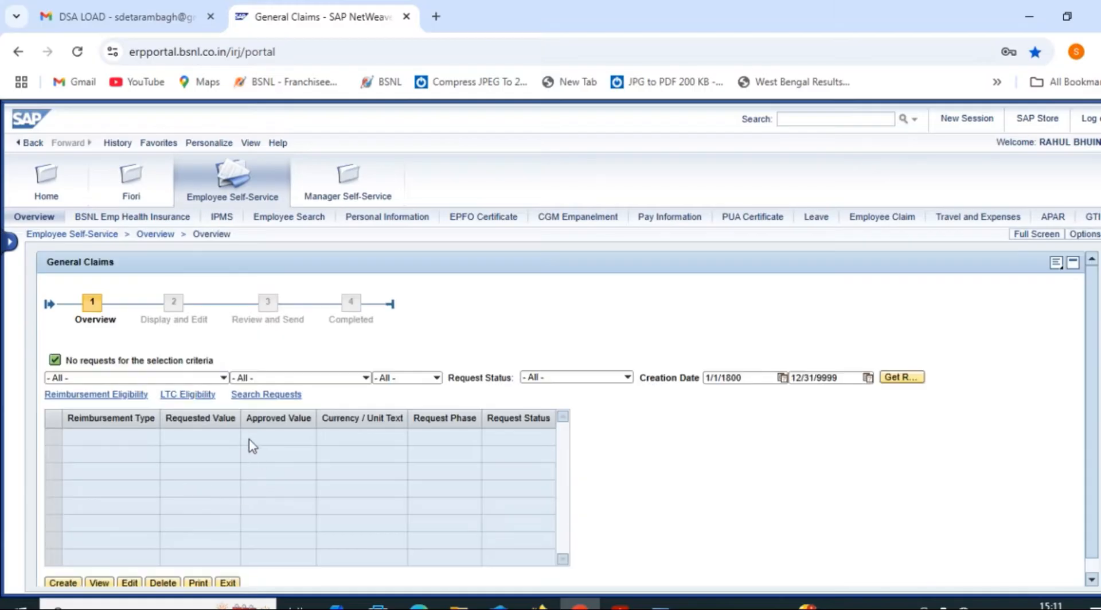
# Create a new request with Reimbursement Type Mobile Handset Reimbursement and Request Type Claim
pyautogui.scroll(-1, 250, 443)
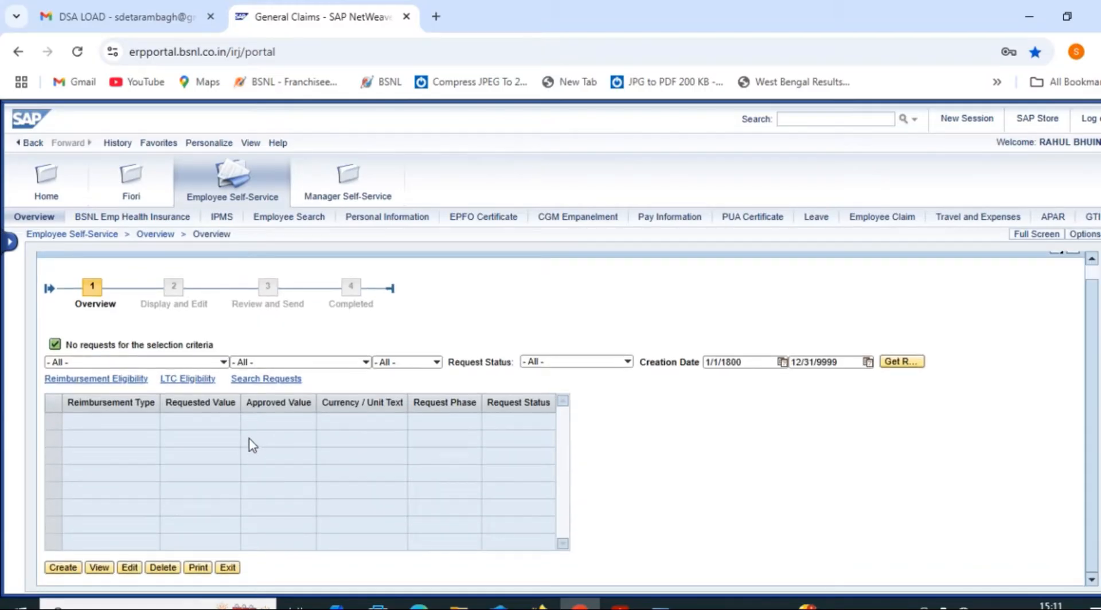
pyautogui.click(62, 568)
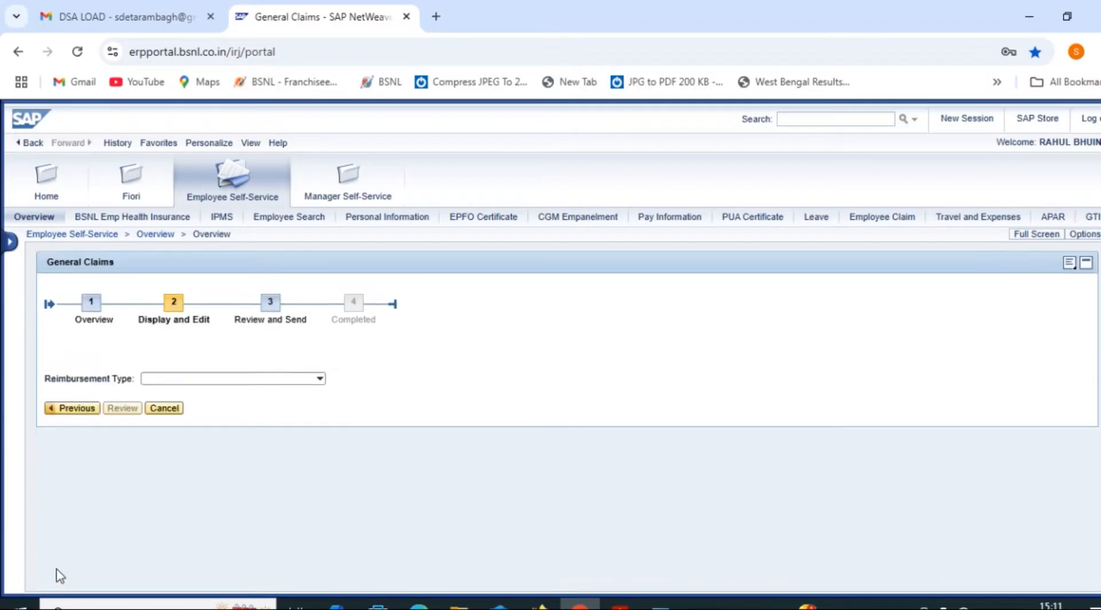
pyautogui.click(320, 379)
pyautogui.click(320, 379)
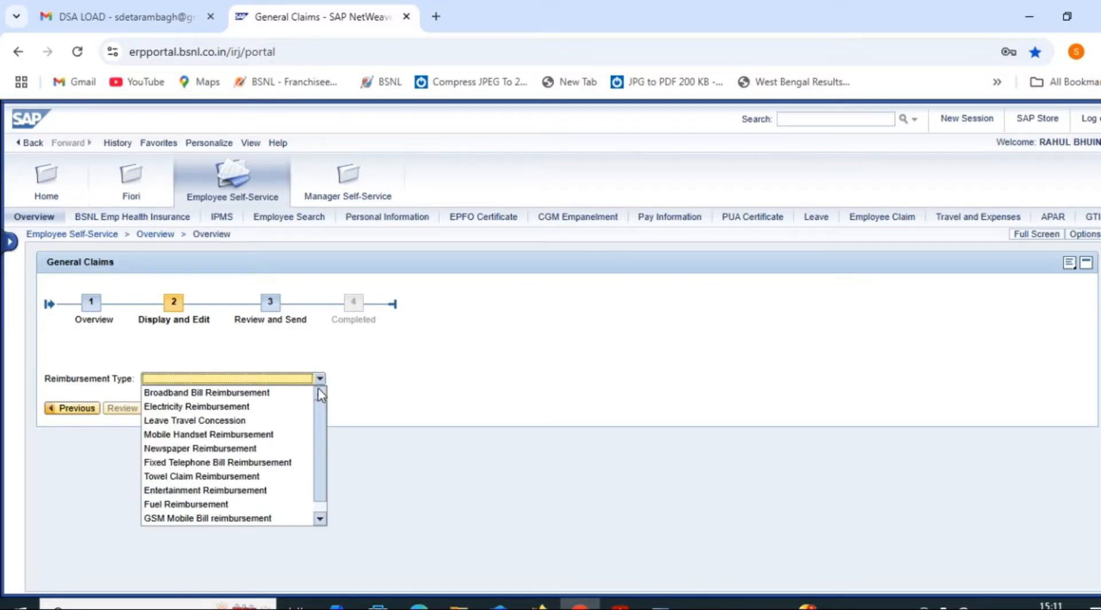
pyautogui.click(266, 435)
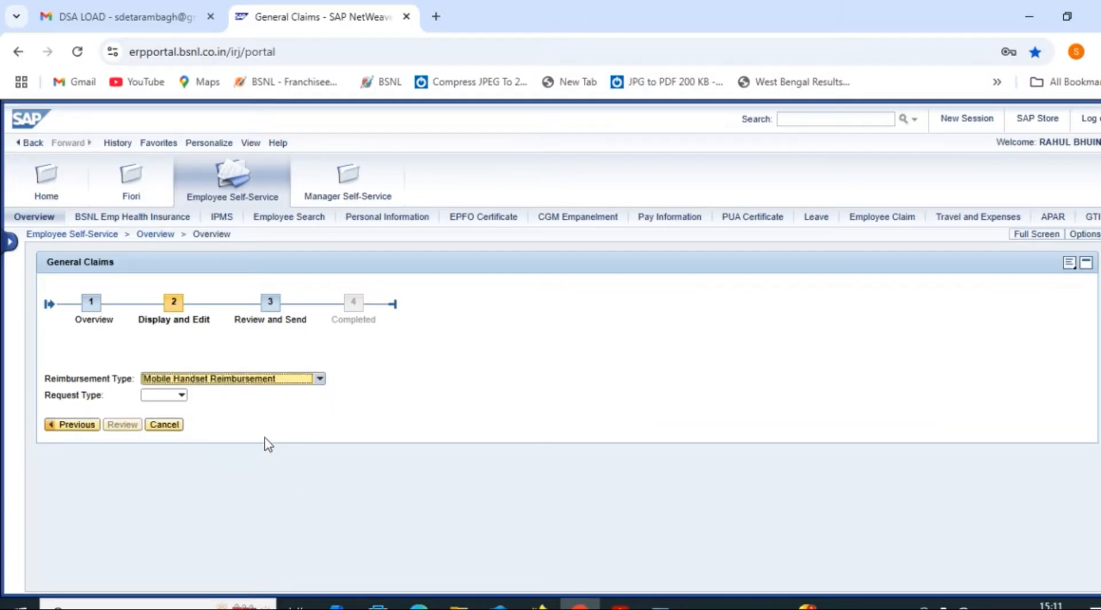
pyautogui.click(181, 396)
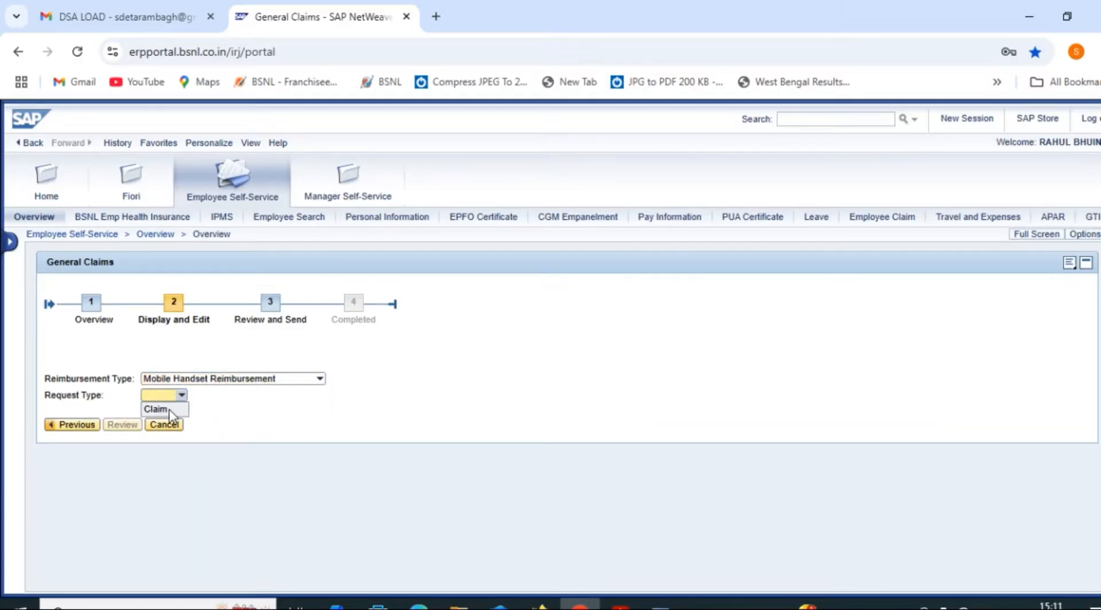
pyautogui.click(163, 411)
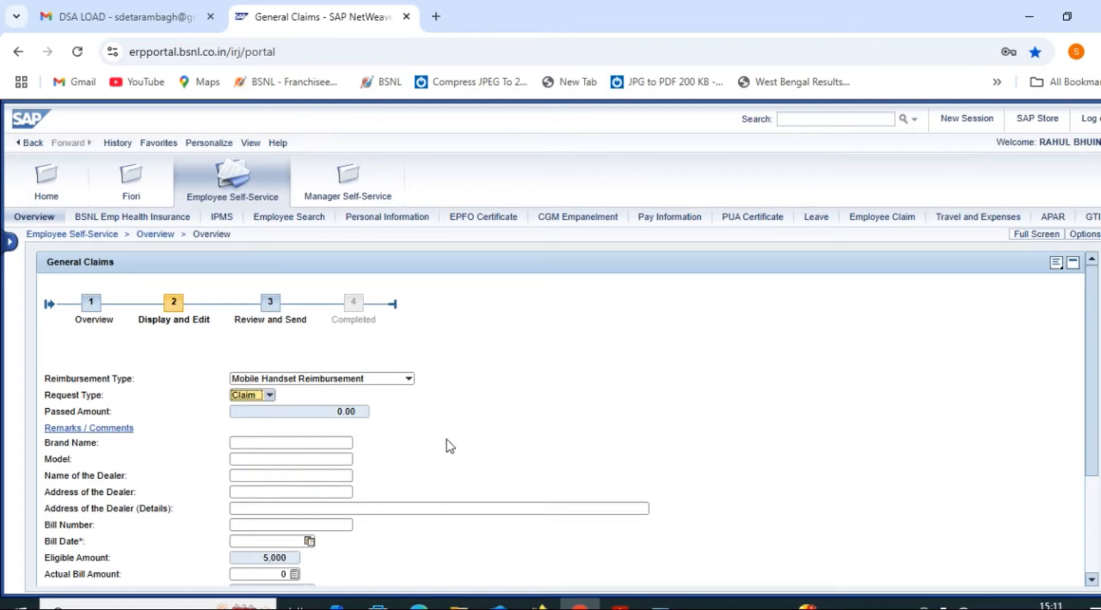
pyautogui.scroll(-2, 449, 446)
# Enter 'REALME NARZO N61' as Brand Name, then cut the model part to leave REALME
pyautogui.click(280, 363)
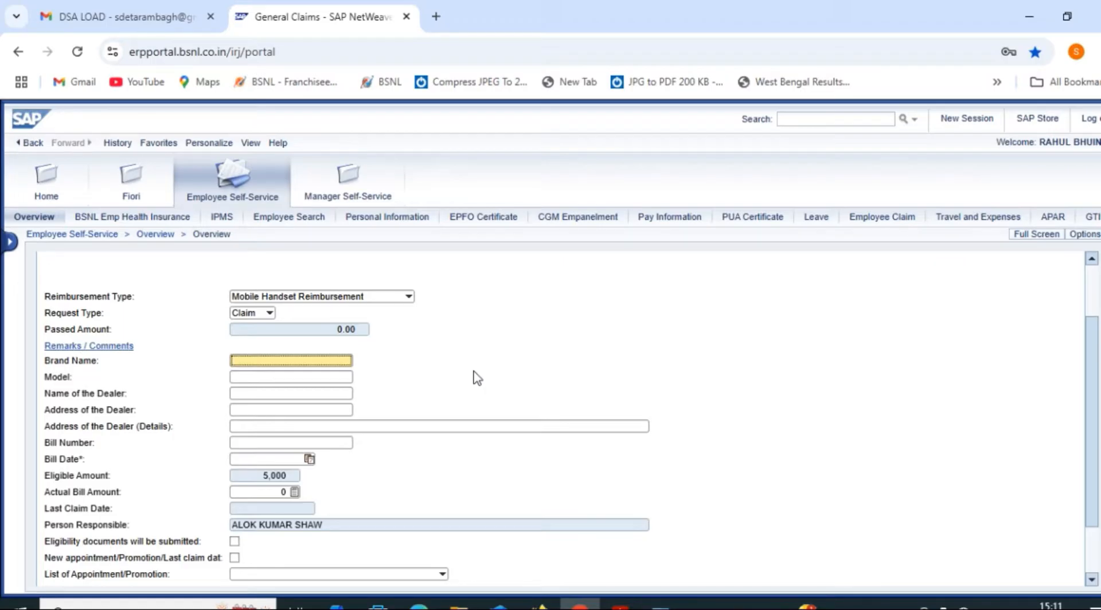
pyautogui.write('REALME NARZO N')
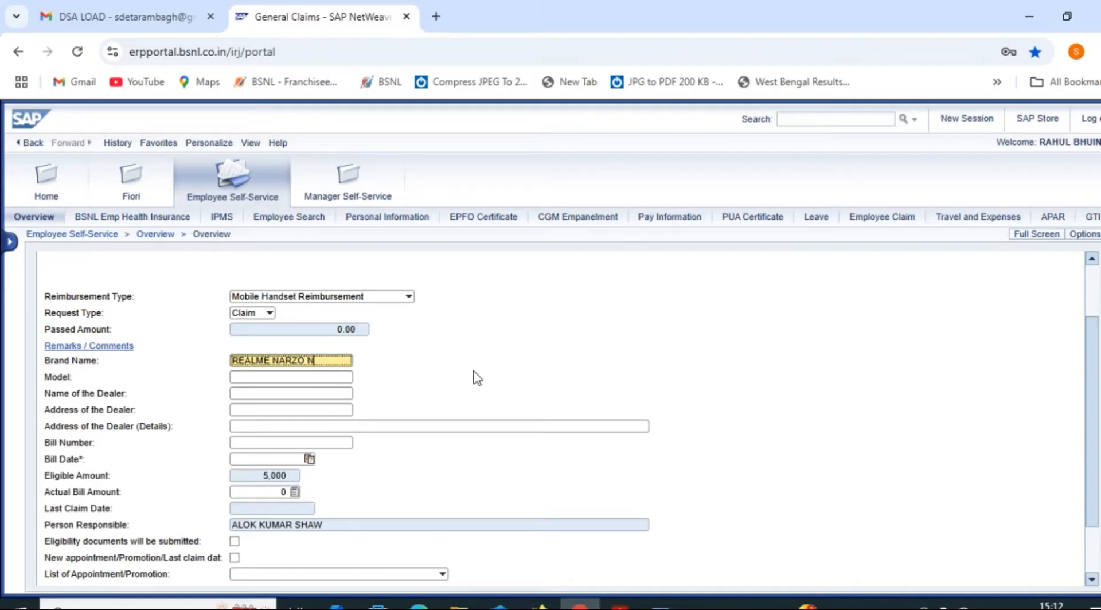
pyautogui.write('61')
pyautogui.moveTo(325, 360); pyautogui.dragTo(276, 363)
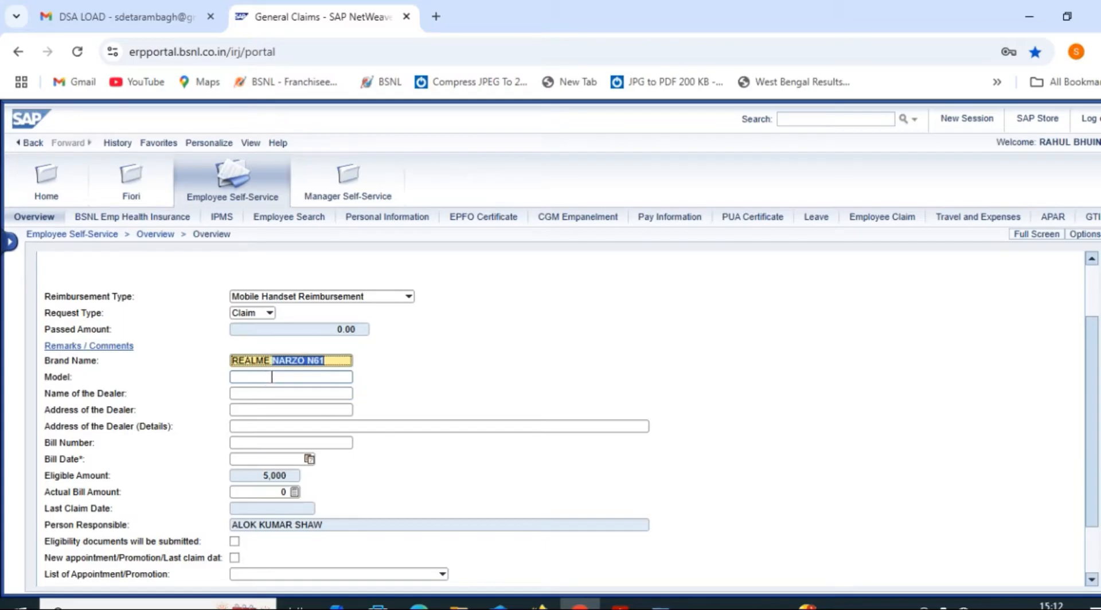
pyautogui.hotkey('ctrl', 'x')
# Enter the handset model NARZO N61, then fill in the dealer's name and address
pyautogui.click(273, 377)
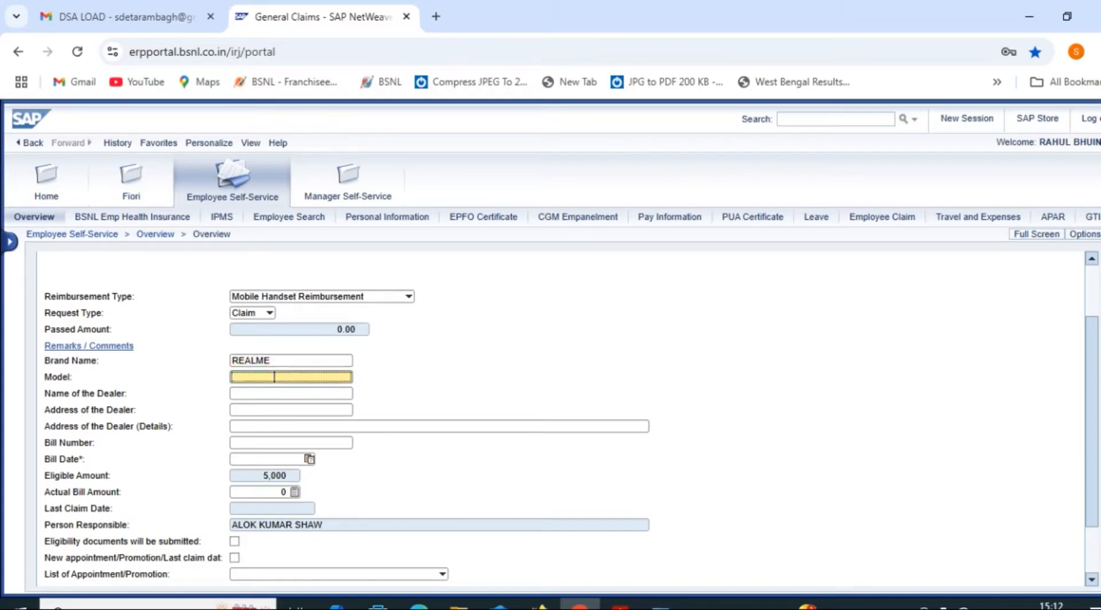
pyautogui.write('NARZO')
pyautogui.write(' N')
pyautogui.write('5')
pyautogui.write('1')
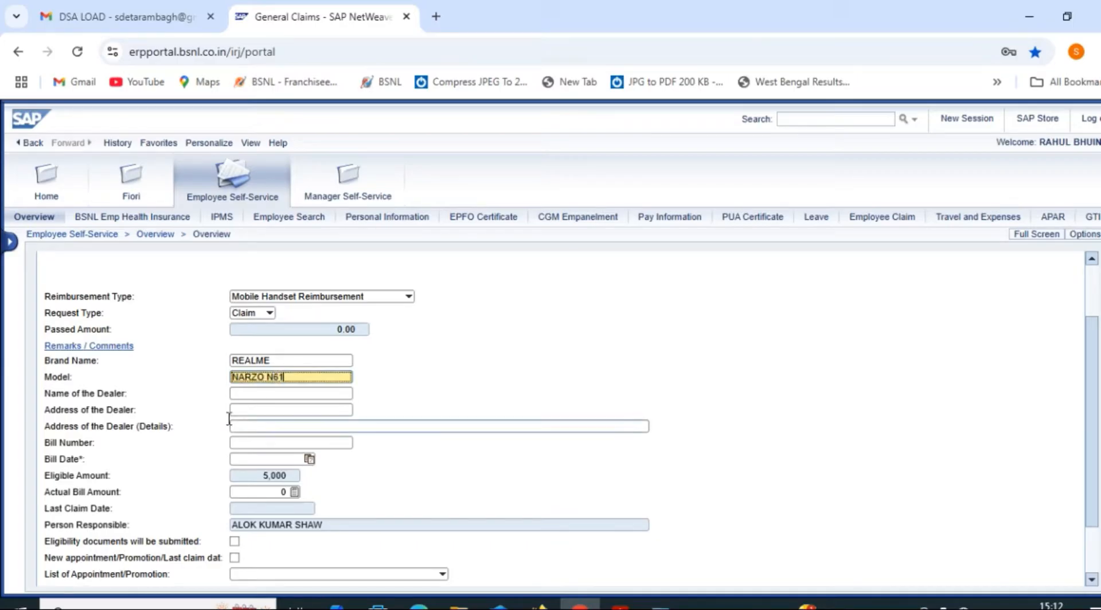
pyautogui.click(250, 393)
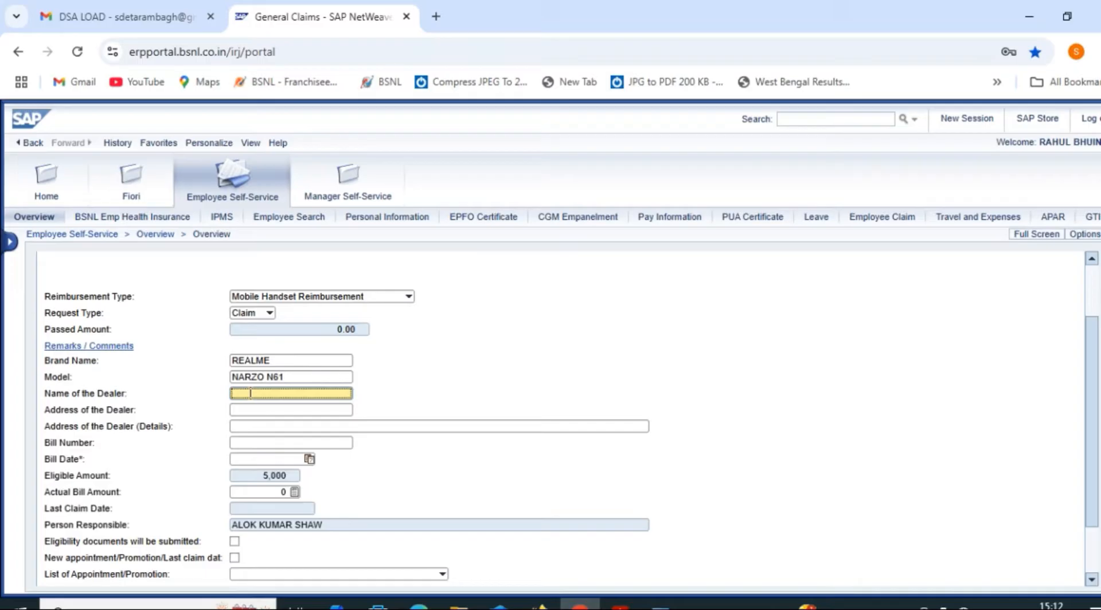
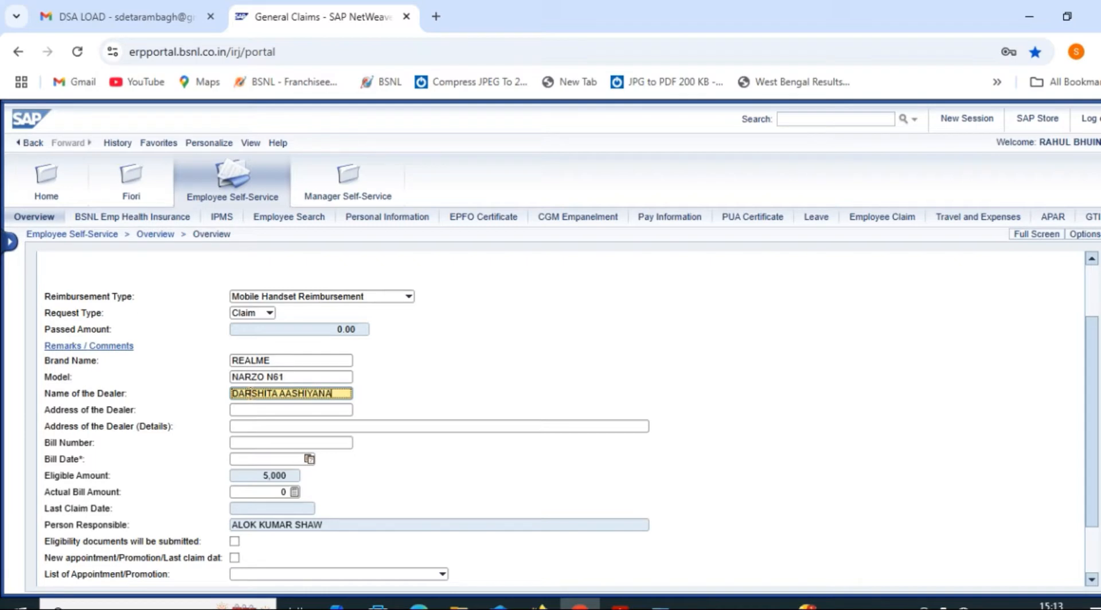
pyautogui.click(250, 409)
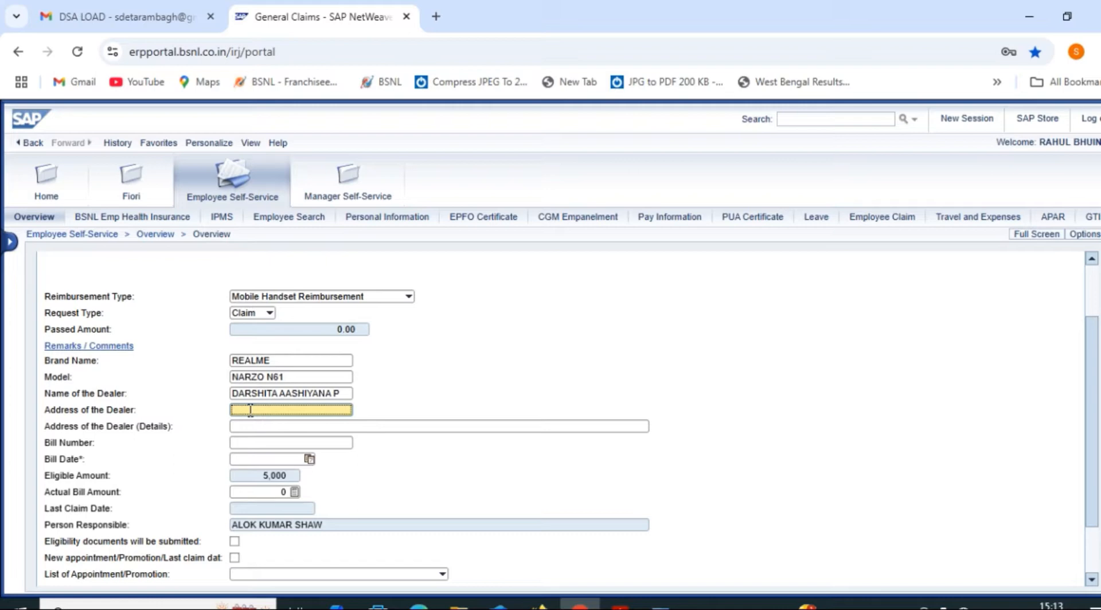
pyautogui.write('VILLAGE BHAUKAPUR')
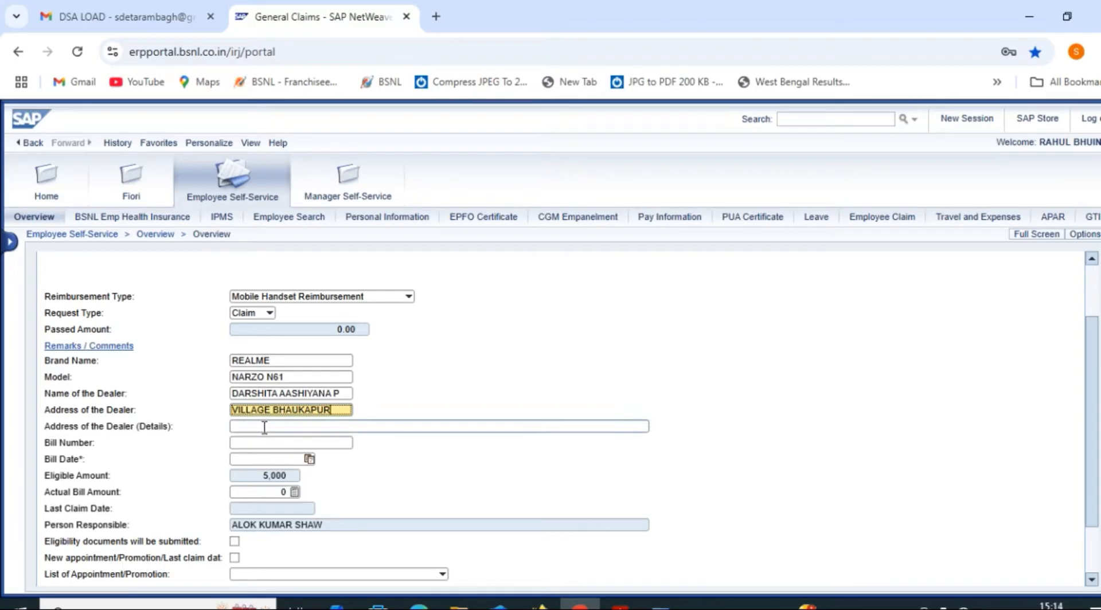
# Fill in the dealer's detailed address (city, state, PIN) and the bill number
pyautogui.click(264, 427)
pyautogui.write('L')
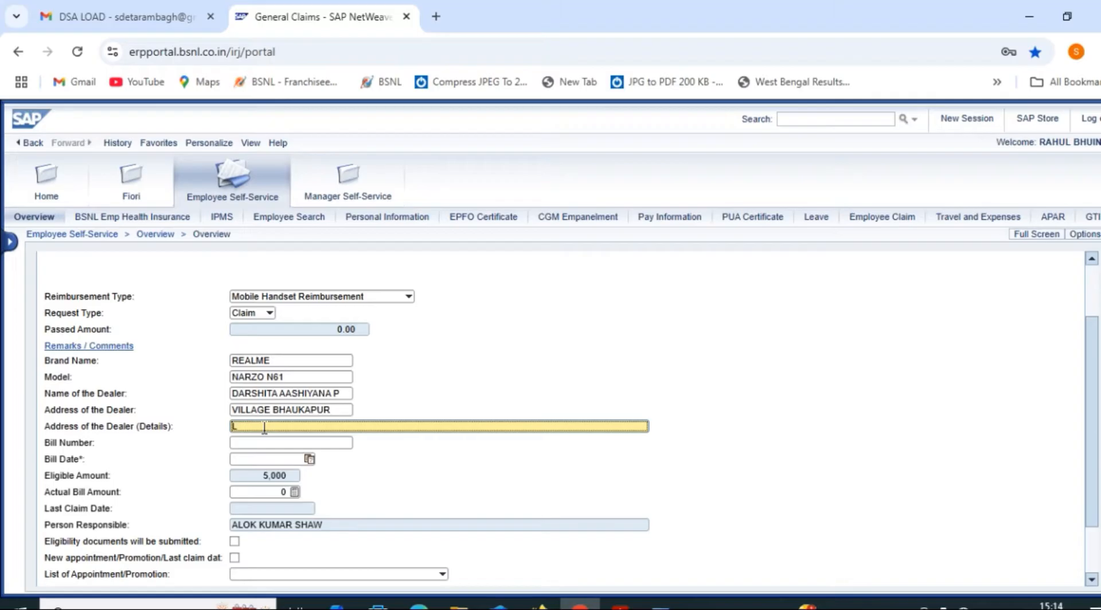
pyautogui.write('A')
pyautogui.press('BackSpace')
pyautogui.write('UCKNOW UTTAR PRADESH')
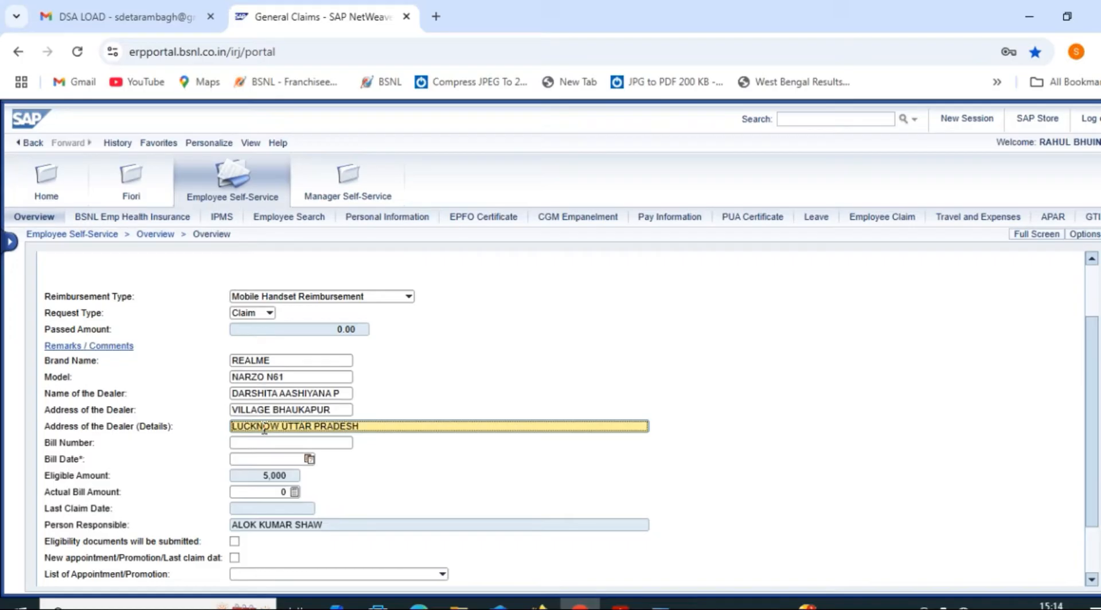
pyautogui.write(' 226401')
pyautogui.click(262, 444)
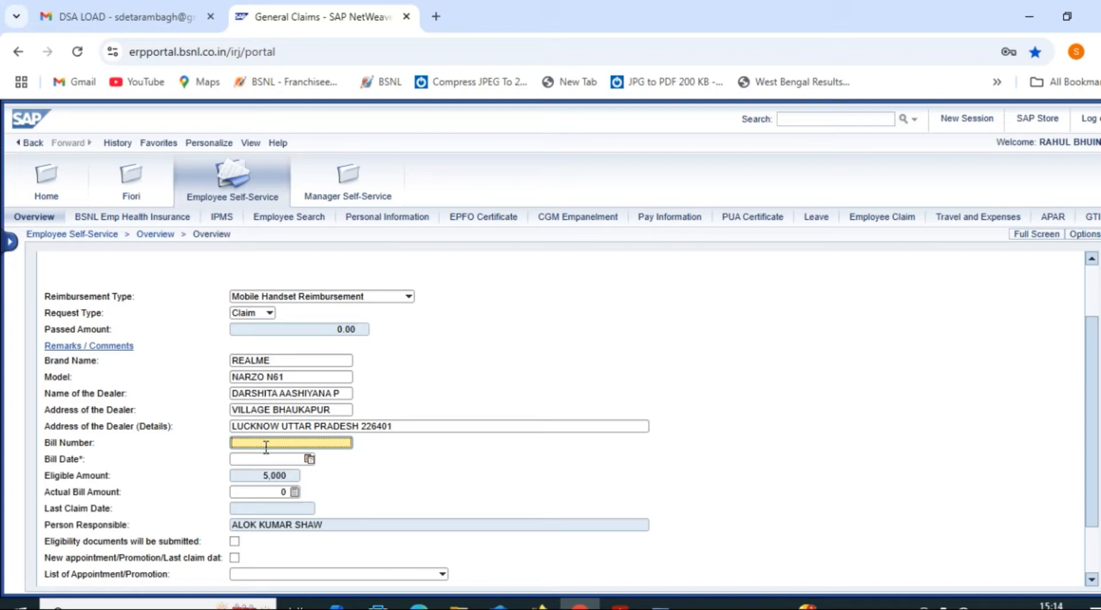
pyautogui.write('LK')
pyautogui.write('0')
pyautogui.write('1')
pyautogui.write('-')
pyautogui.write('967')
pyautogui.write('6')
pyautogui.write('45')
# Set the Bill Date to 18 December 2024 (12/18/2024)
pyautogui.click(263, 459)
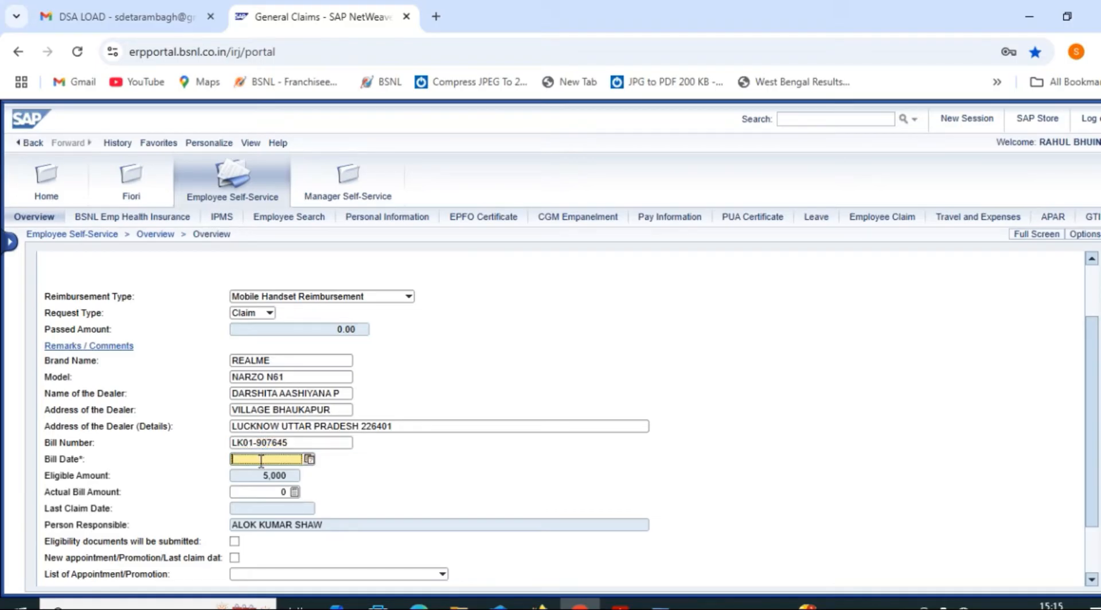
pyautogui.write('18.12.2024')
pyautogui.click(284, 492)
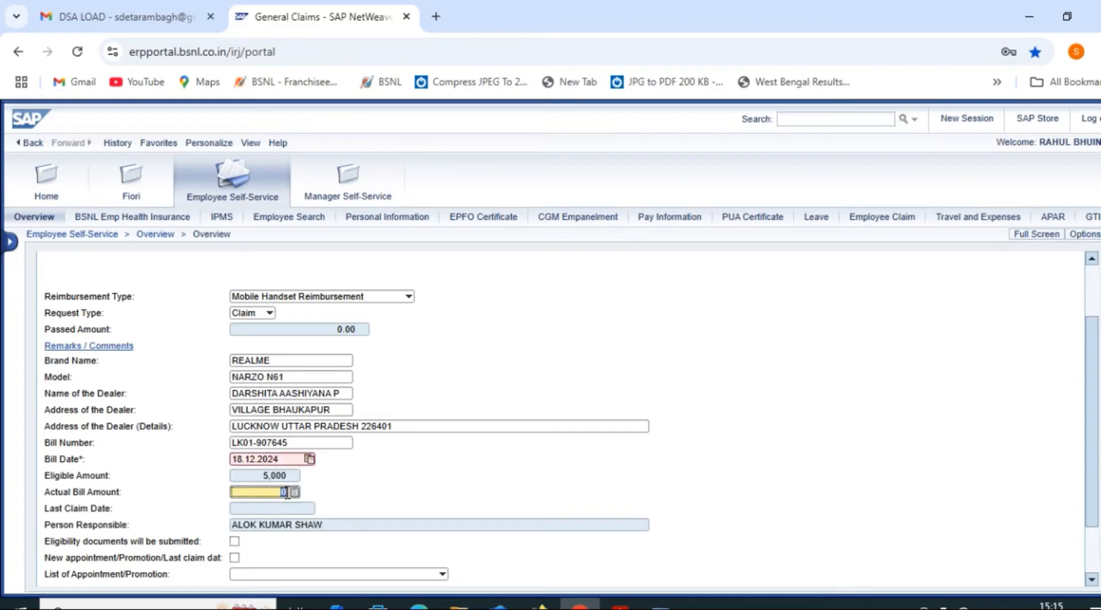
pyautogui.click(394, 468)
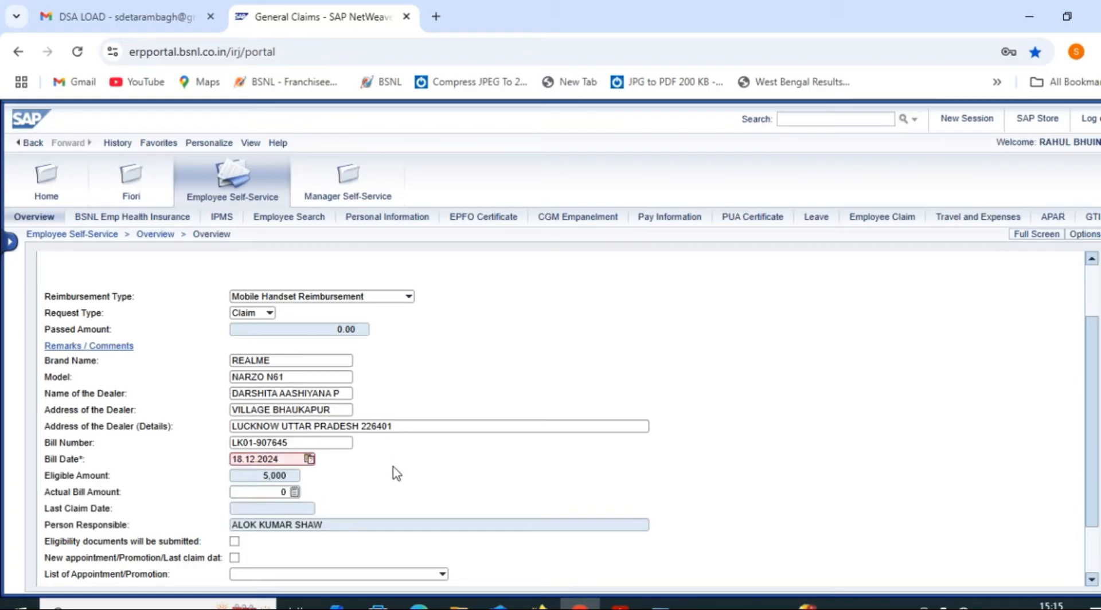
pyautogui.click(310, 458)
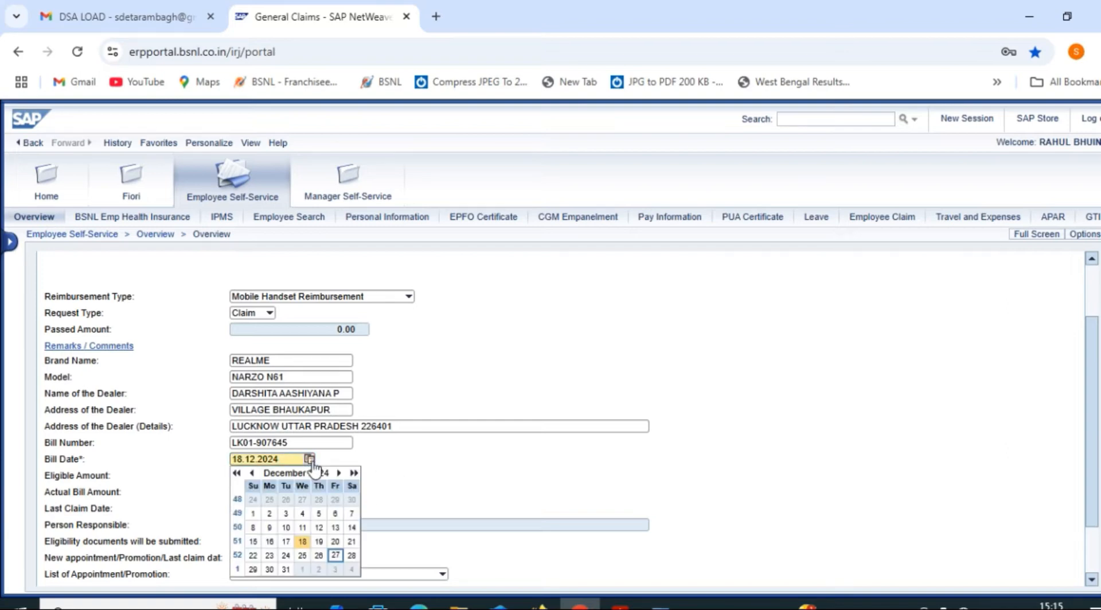
pyautogui.click(302, 541)
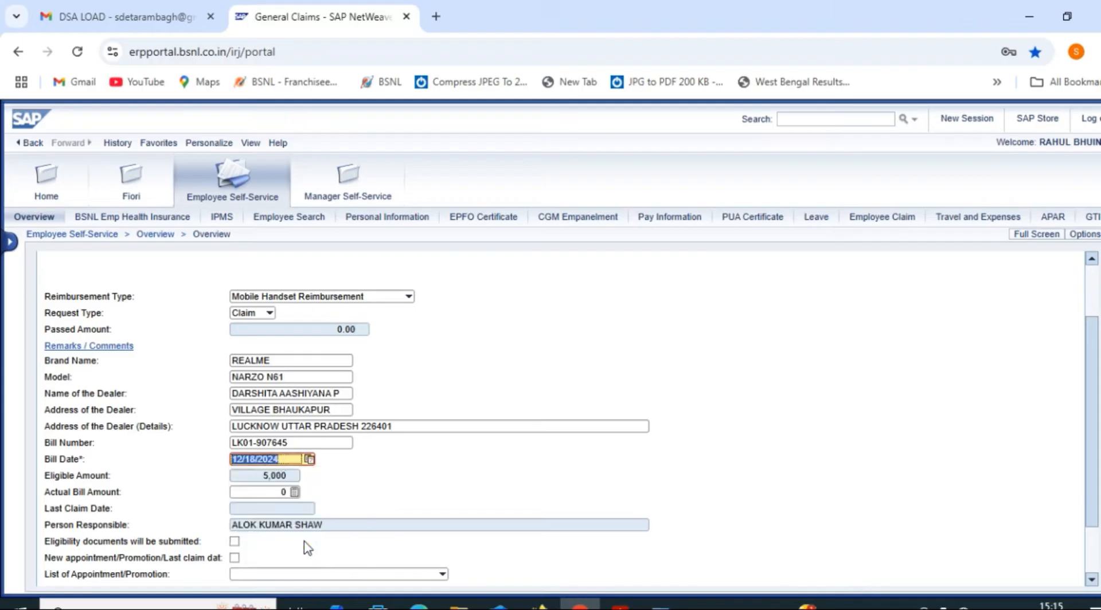
# Replace the default 0 with 6998 as the Actual Bill Amount
pyautogui.click(270, 493)
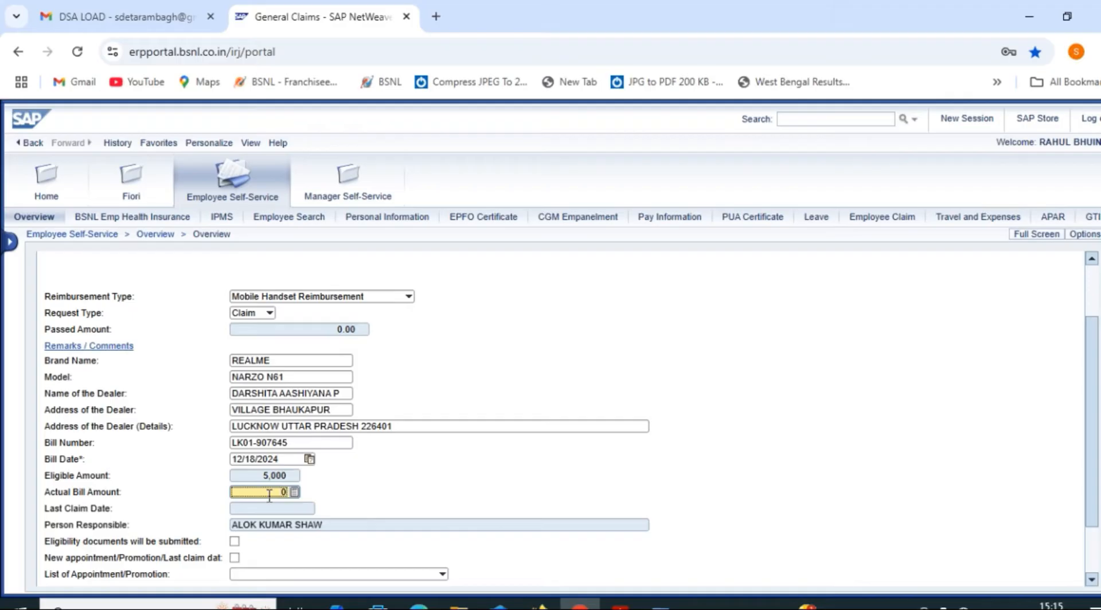
pyautogui.press('BackSpace')
pyautogui.write('9')
pyautogui.press('BackSpace')
pyautogui.write('6998')
pyautogui.click(267, 510)
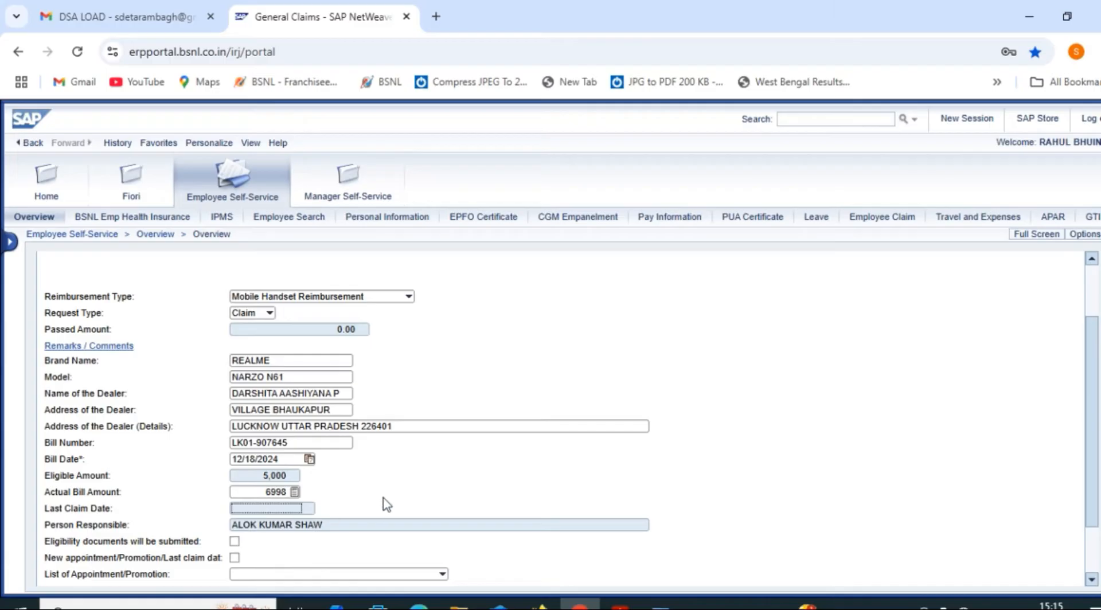
# Confirm eligibility documents will be submitted, move the claim to Review and Send, and check its details
pyautogui.scroll(-3, 308, 561)
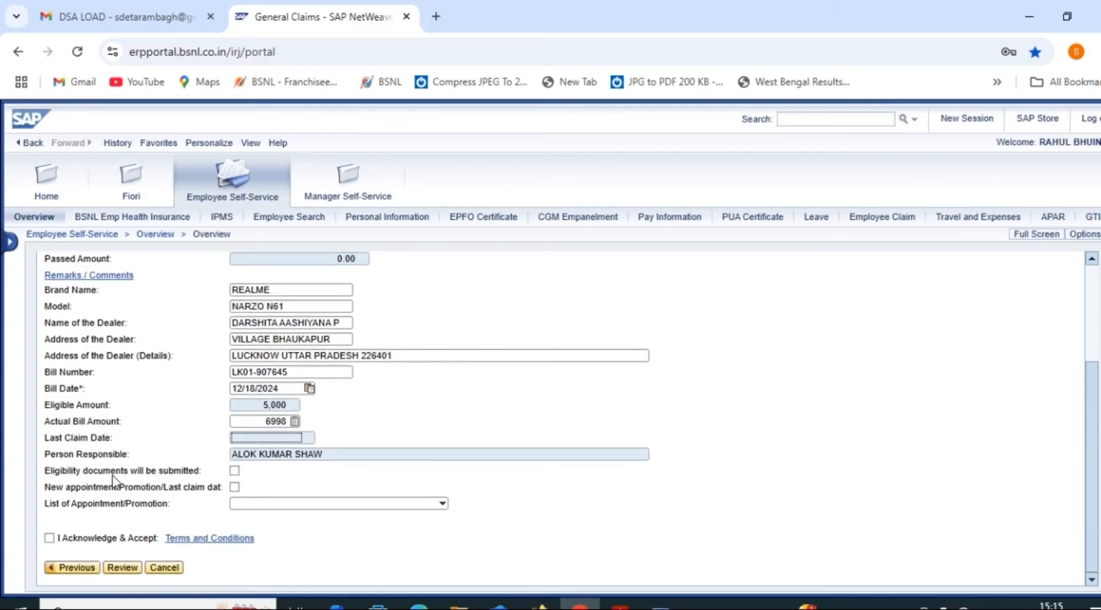
pyautogui.click(235, 471)
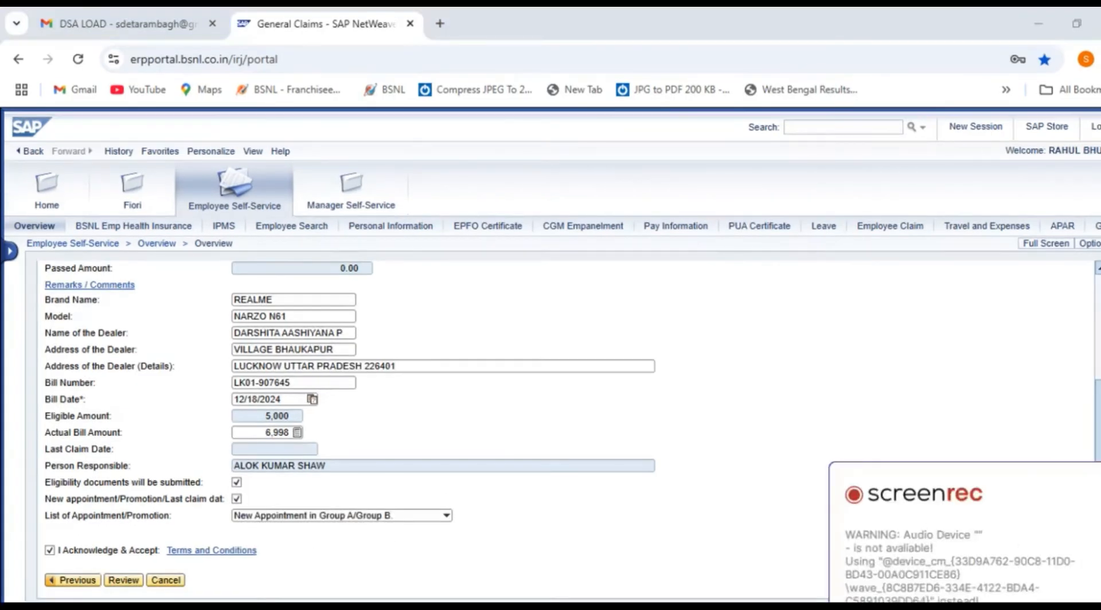
pyautogui.click(122, 583)
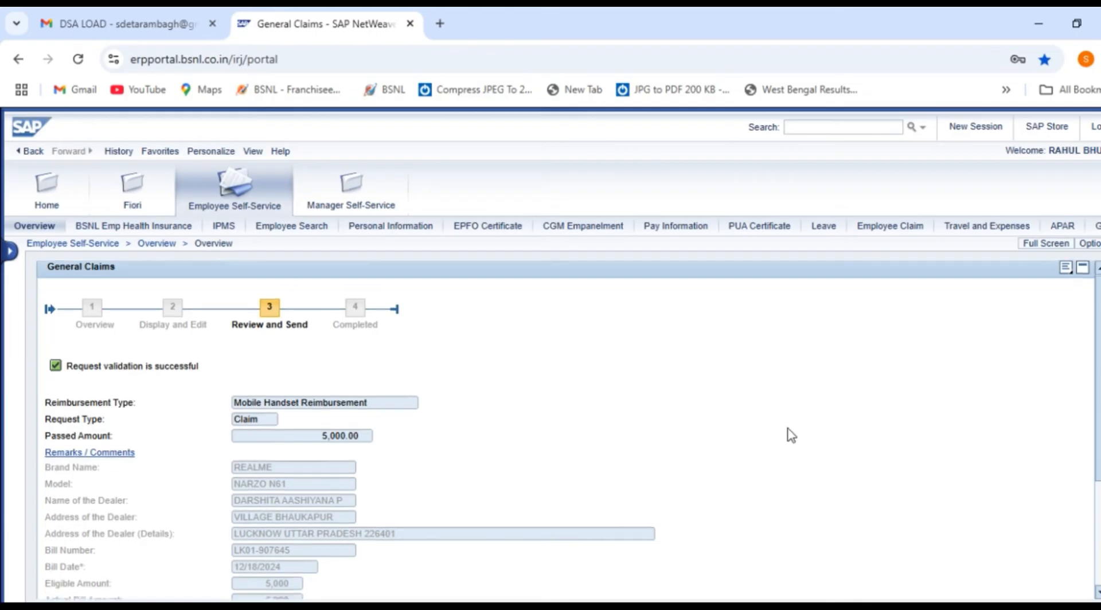
pyautogui.scroll(-3, 792, 436)
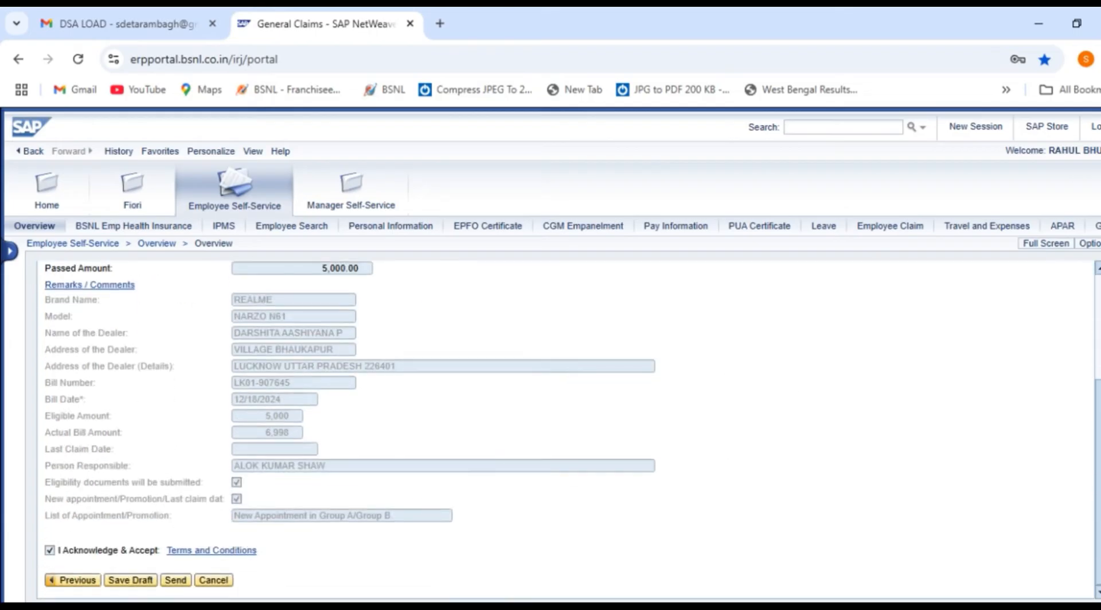
pyautogui.scroll(3, 540, 498)
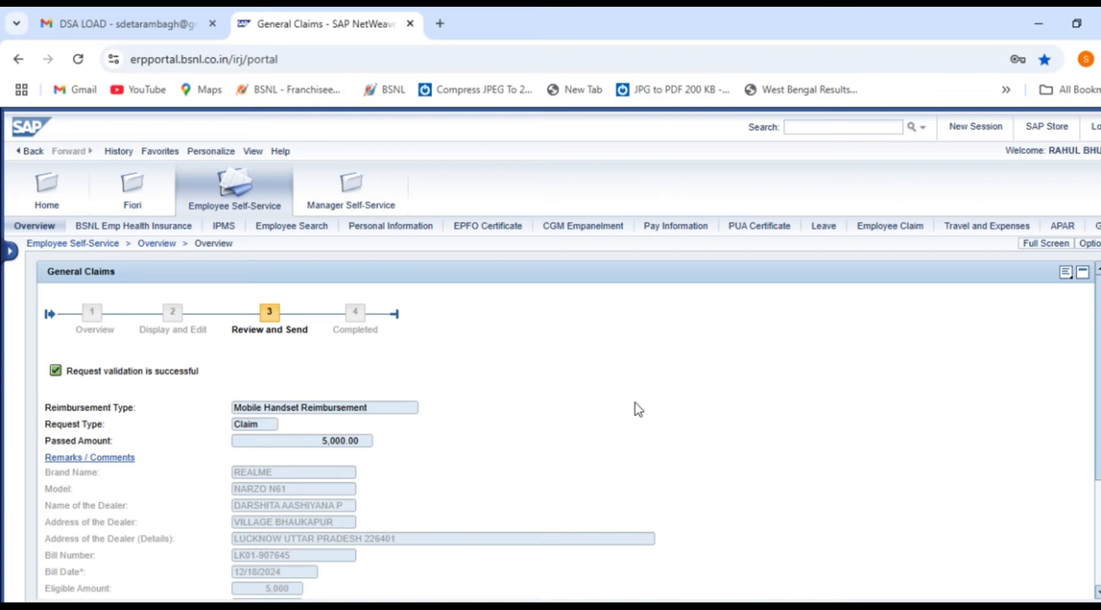
pyautogui.scroll(-3, 638, 409)
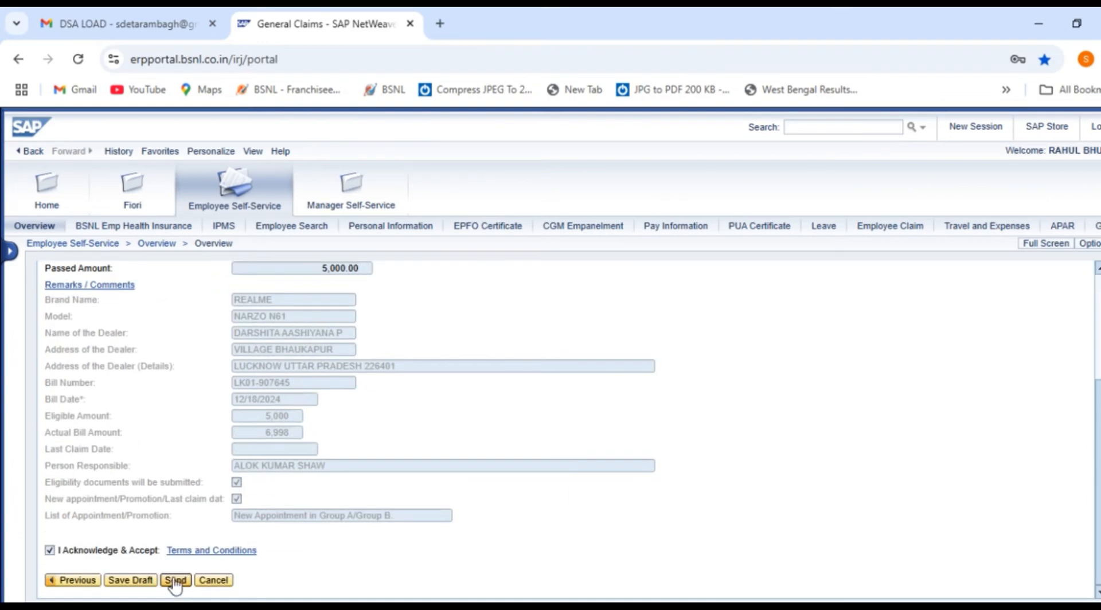
# Scroll up to read the 'Request created successfully' message on the Completed step
pyautogui.scroll(1, 175, 582)
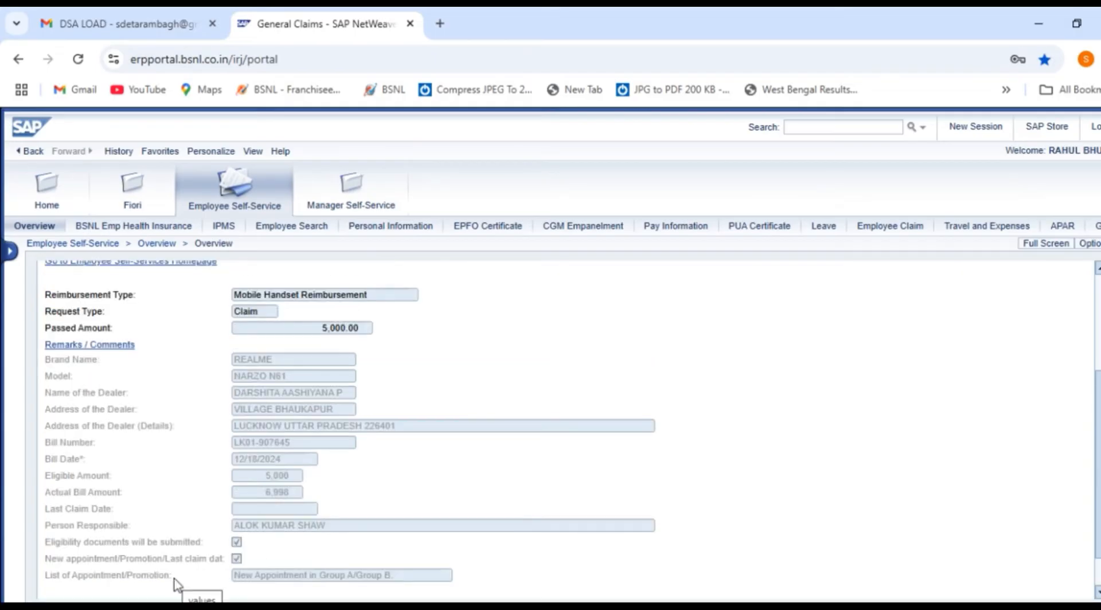
pyautogui.scroll(3, 697, 465)
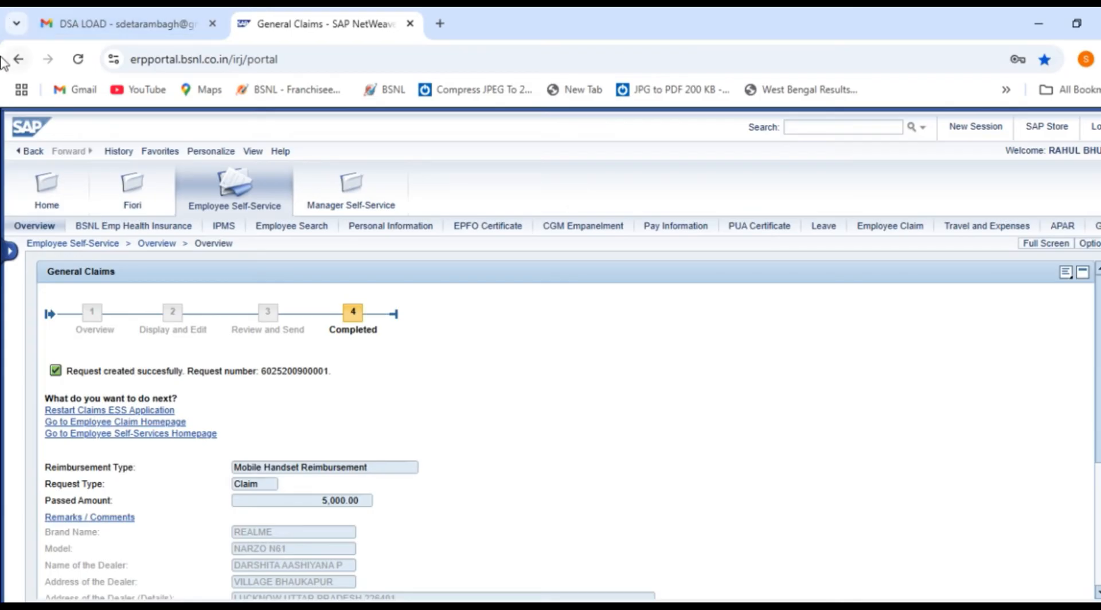
# Return to the Employee Claim homepage and reopen the General Claims overview with all reimbursement types
pyautogui.click(122, 423)
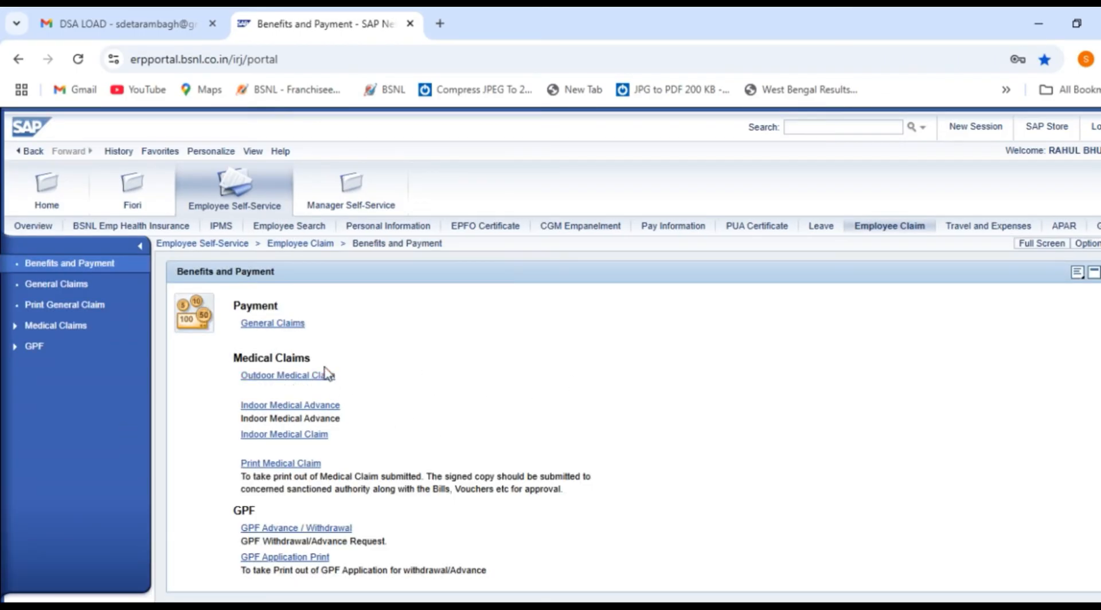
pyautogui.click(291, 328)
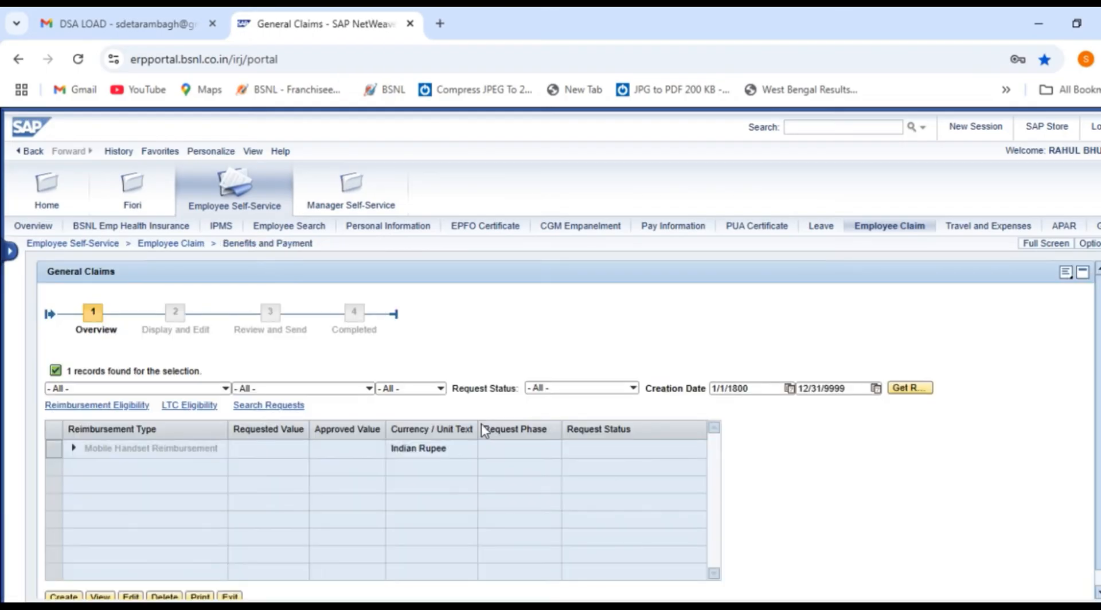
pyautogui.scroll(-1, 415, 408)
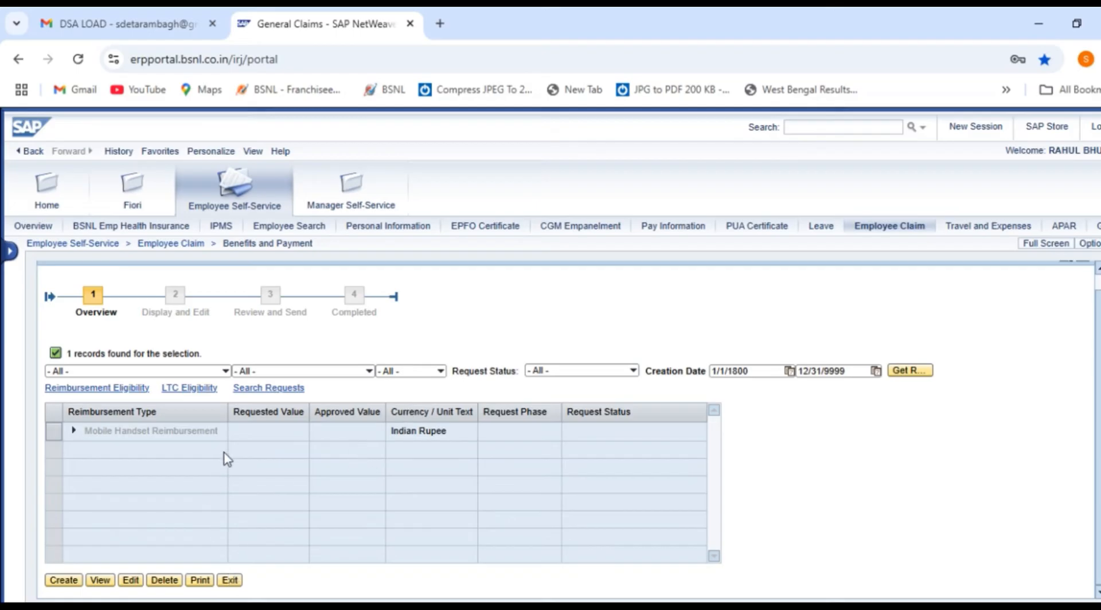
pyautogui.click(226, 372)
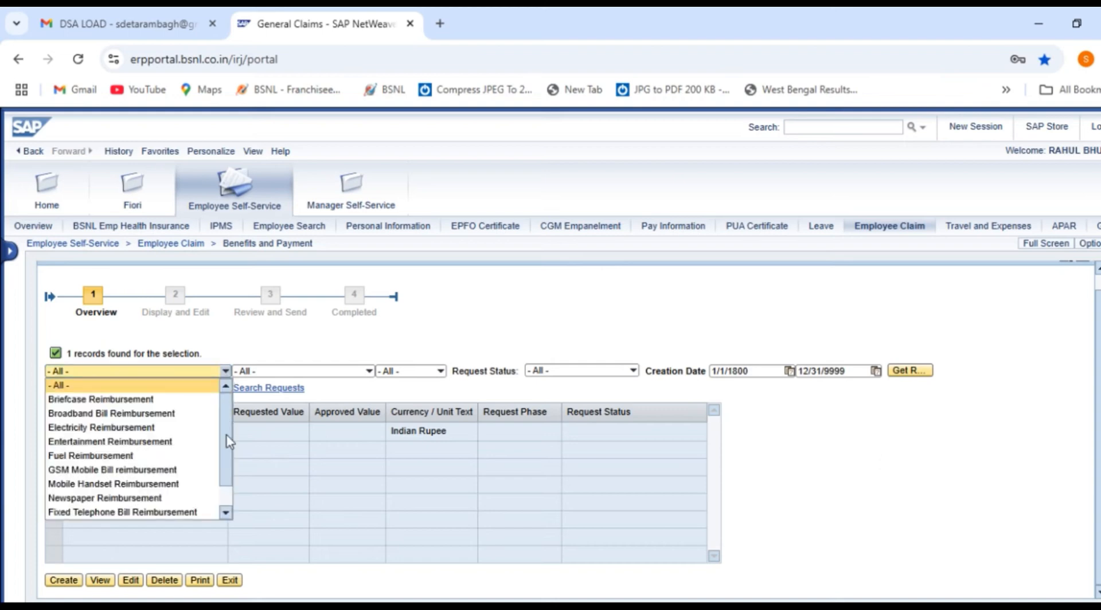
pyautogui.click(600, 497)
# Refresh the claim records list and select the Mobile Handset Reimbursement record
pyautogui.click(130, 435)
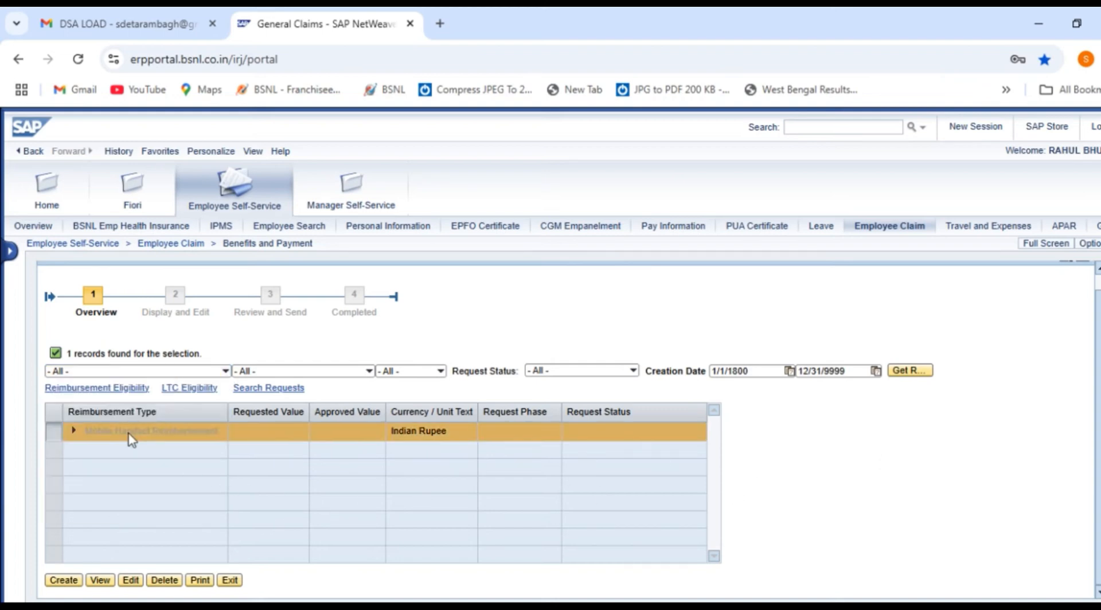
pyautogui.click(201, 582)
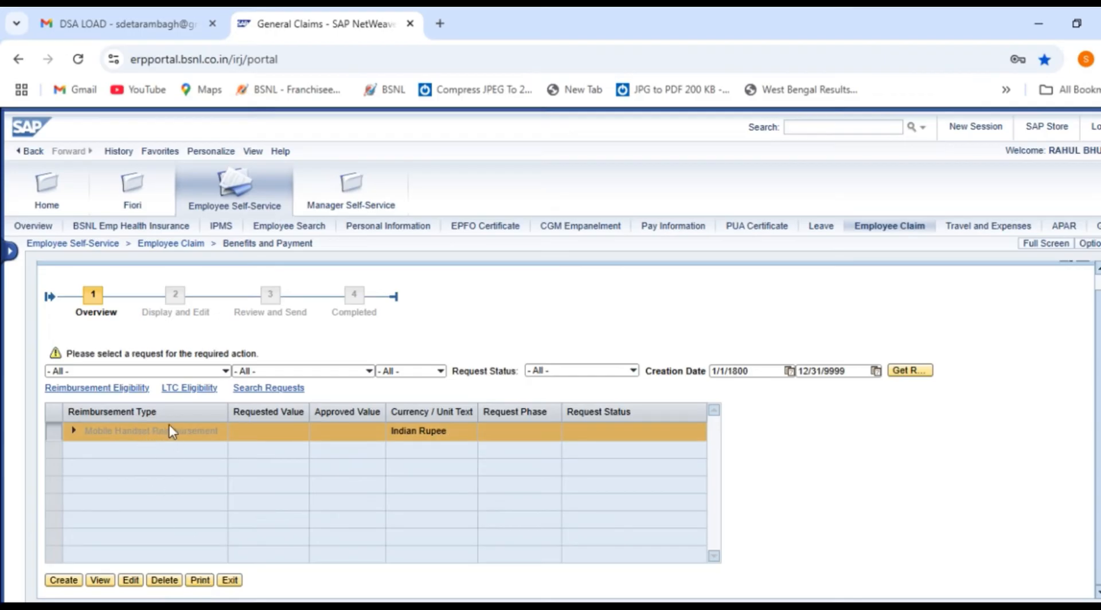
pyautogui.doubleClick(437, 434)
pyautogui.click(387, 441)
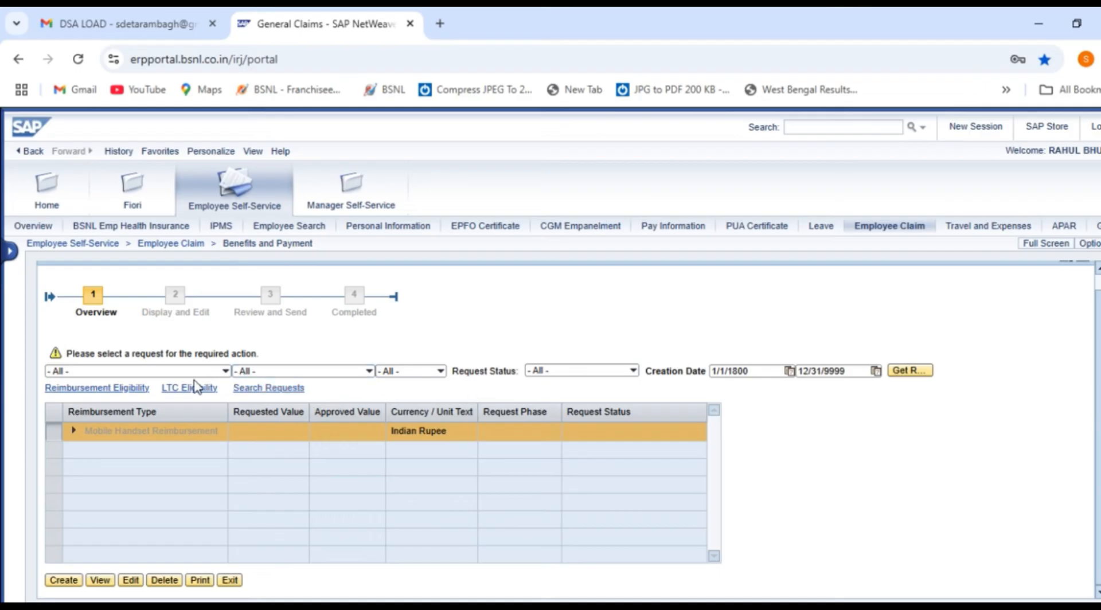
pyautogui.click(924, 371)
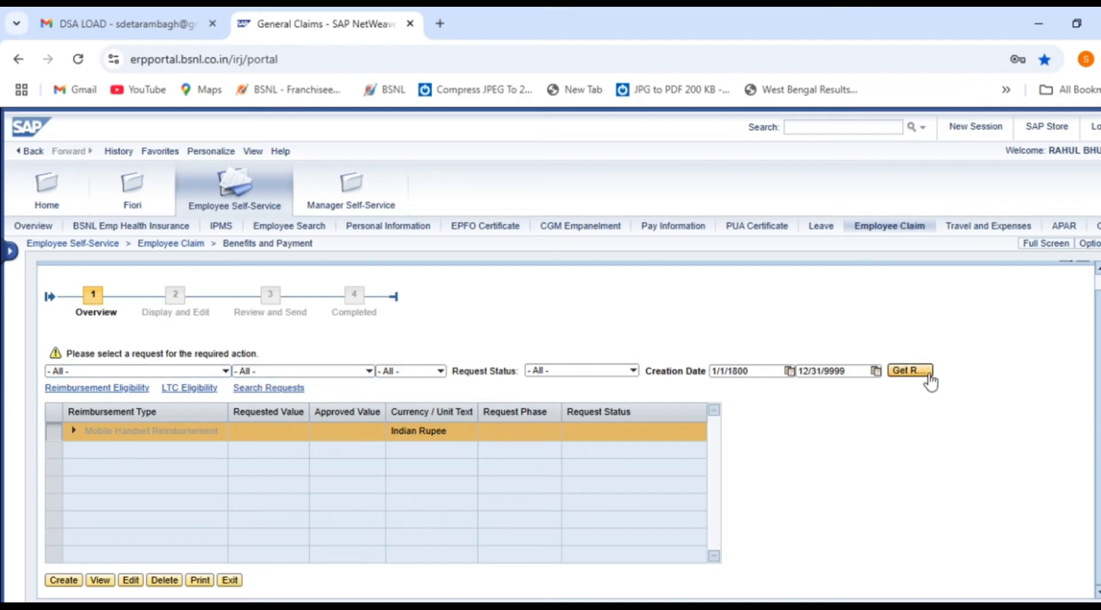
pyautogui.click(172, 433)
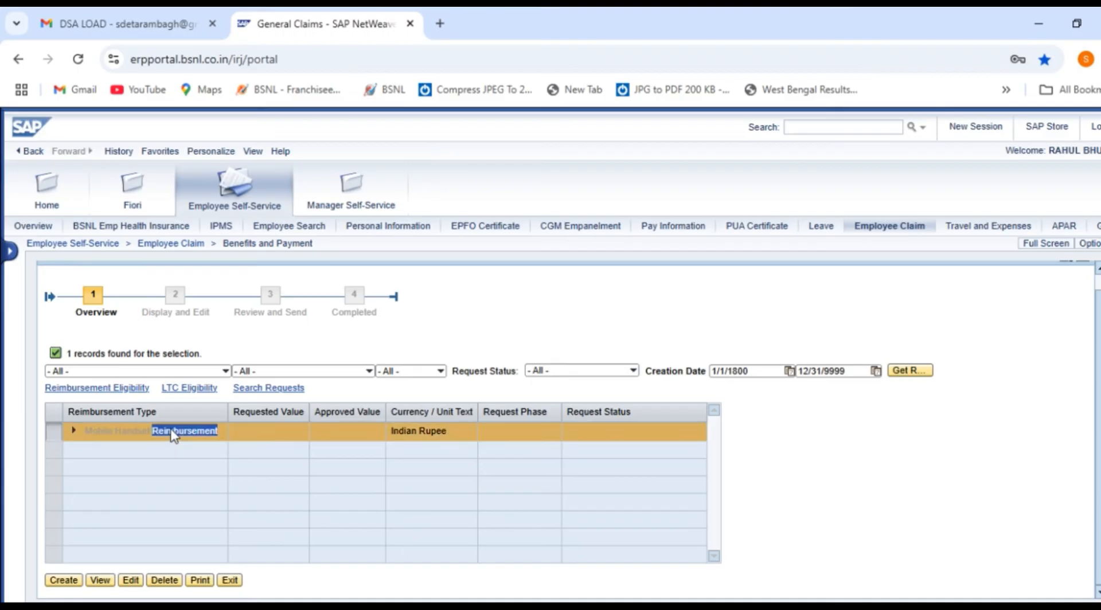
# Expand the Mobile Handset Reimbursement row, select the submitted claim and request its print
pyautogui.click(73, 431)
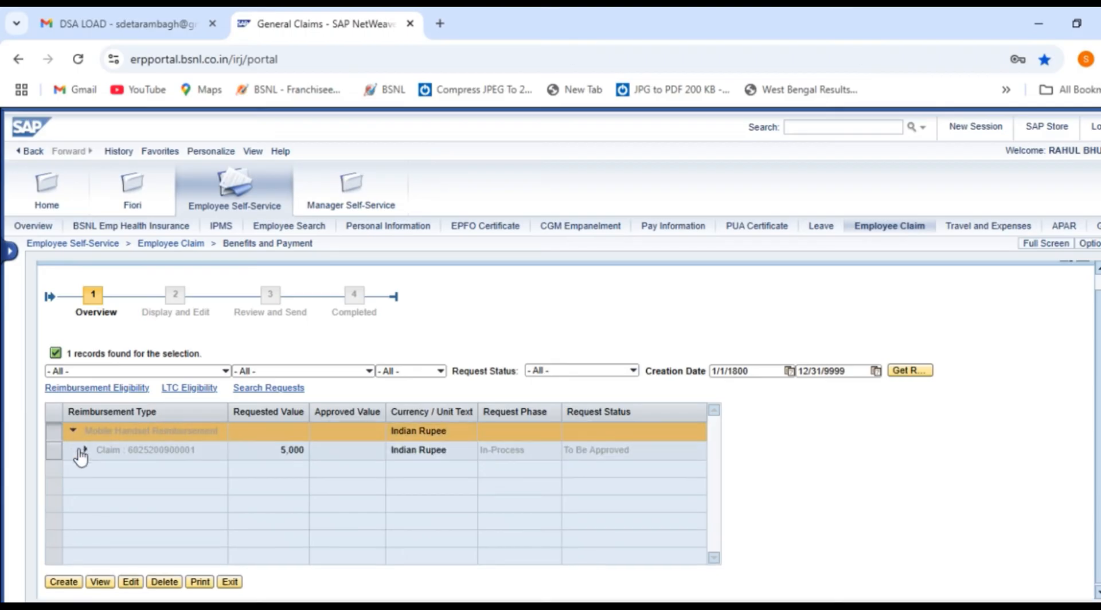
pyautogui.tripleClick(189, 456)
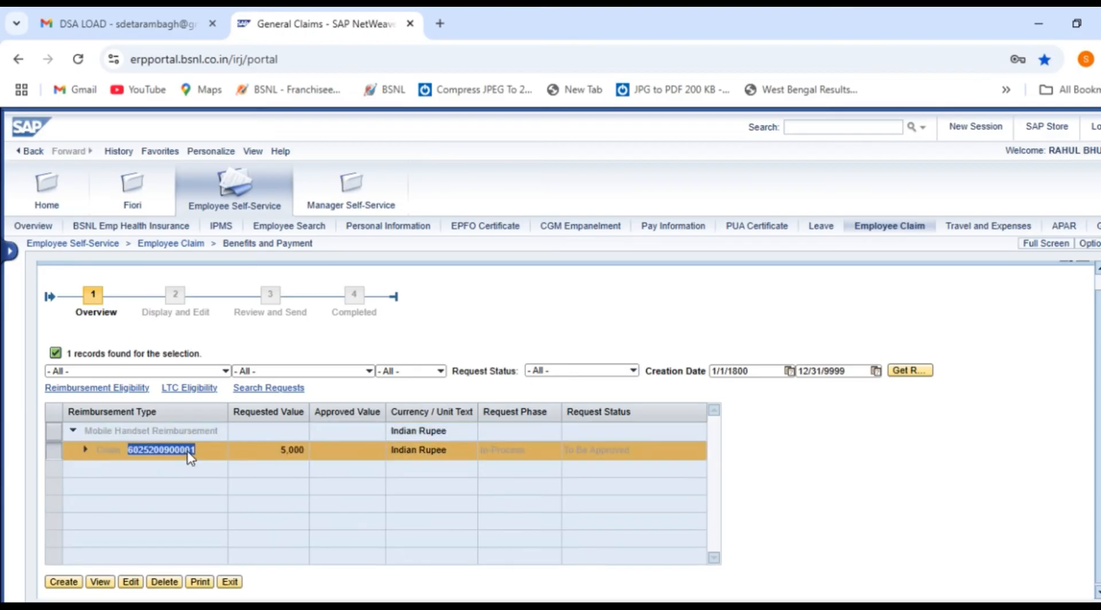
pyautogui.click(200, 583)
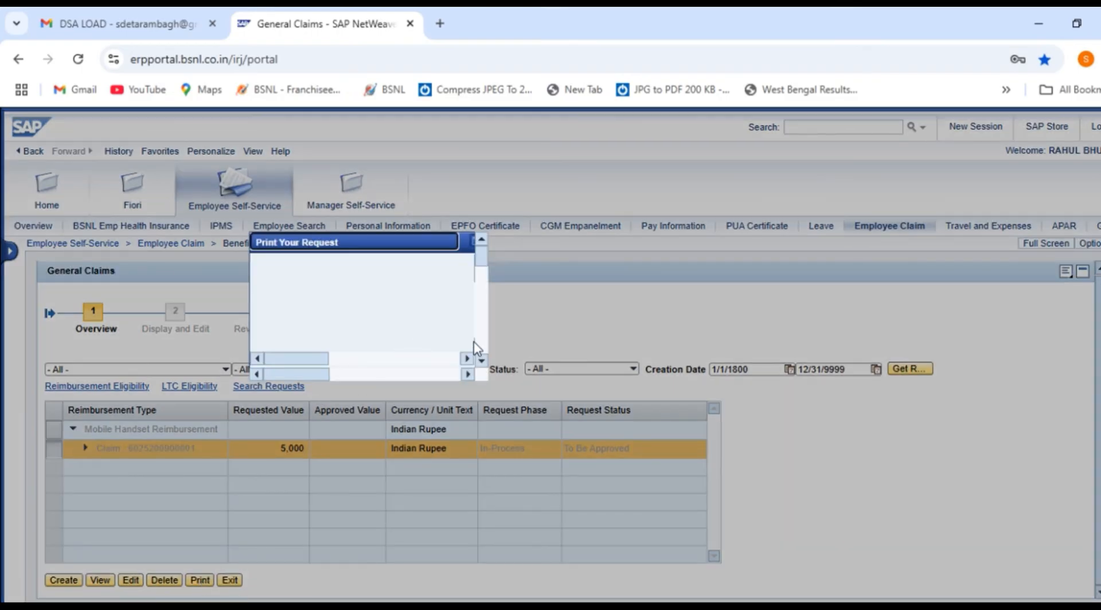
# Resize and reposition the Print Your Request popup until the claim print opens
pyautogui.moveTo(482, 256)
pyautogui.mouseDown()
pyautogui.moveTo(486, 311)
pyautogui.moveTo(483, 240)
pyautogui.mouseUp()
pyautogui.click(254, 361)
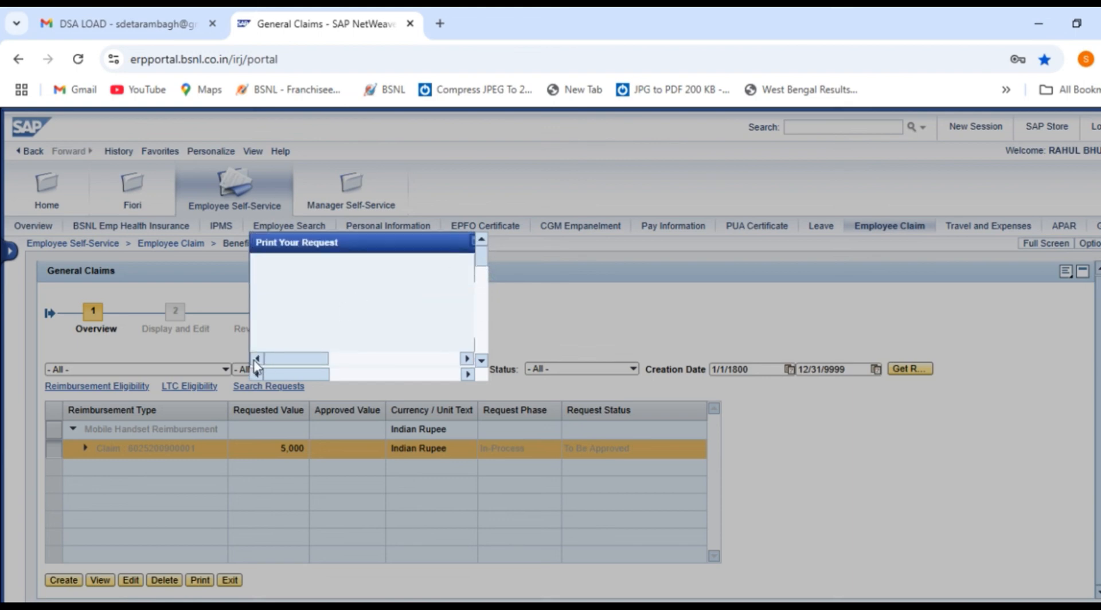
pyautogui.click(473, 246)
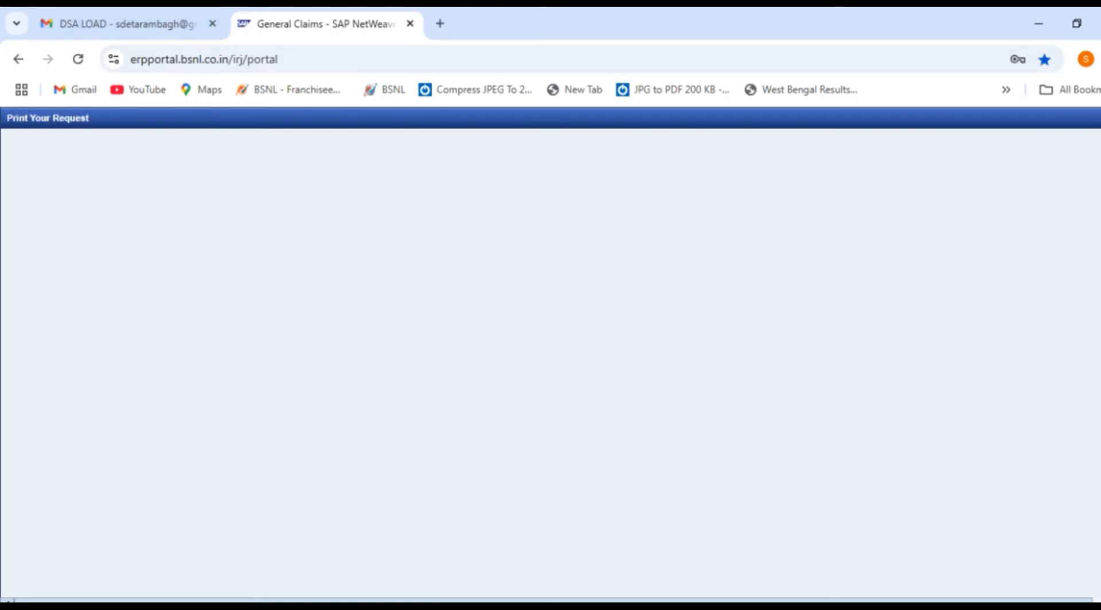
pyautogui.click(1089, 124)
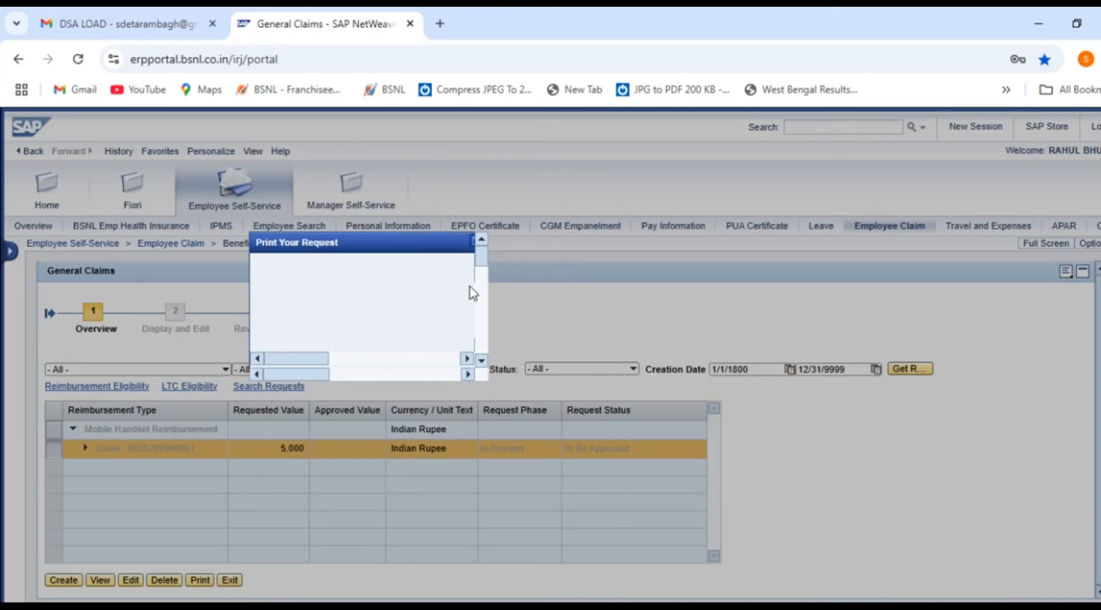
pyautogui.moveTo(339, 251); pyautogui.dragTo(606, 386)
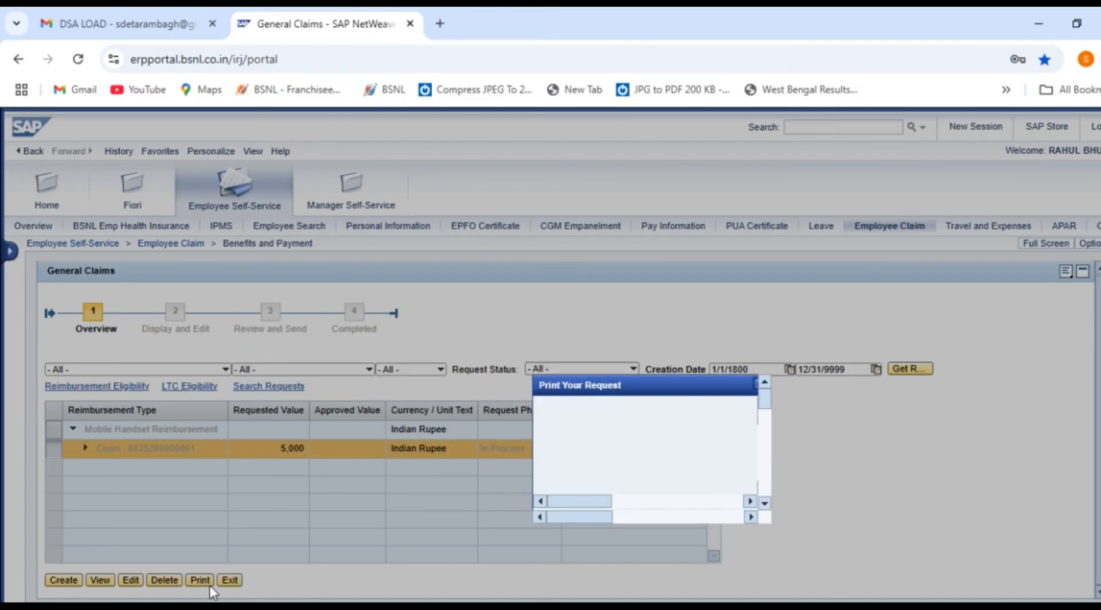
pyautogui.click(756, 383)
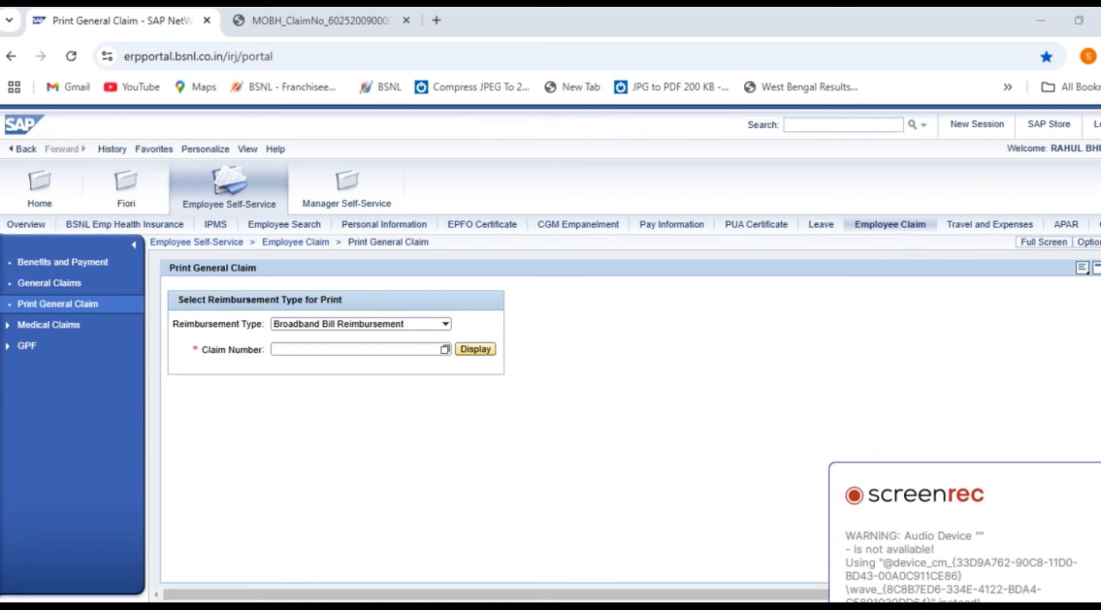
# Display the printable form for the submitted Mobile Handset Reimbursement claim, chosen by claim number
pyautogui.click(911, 232)
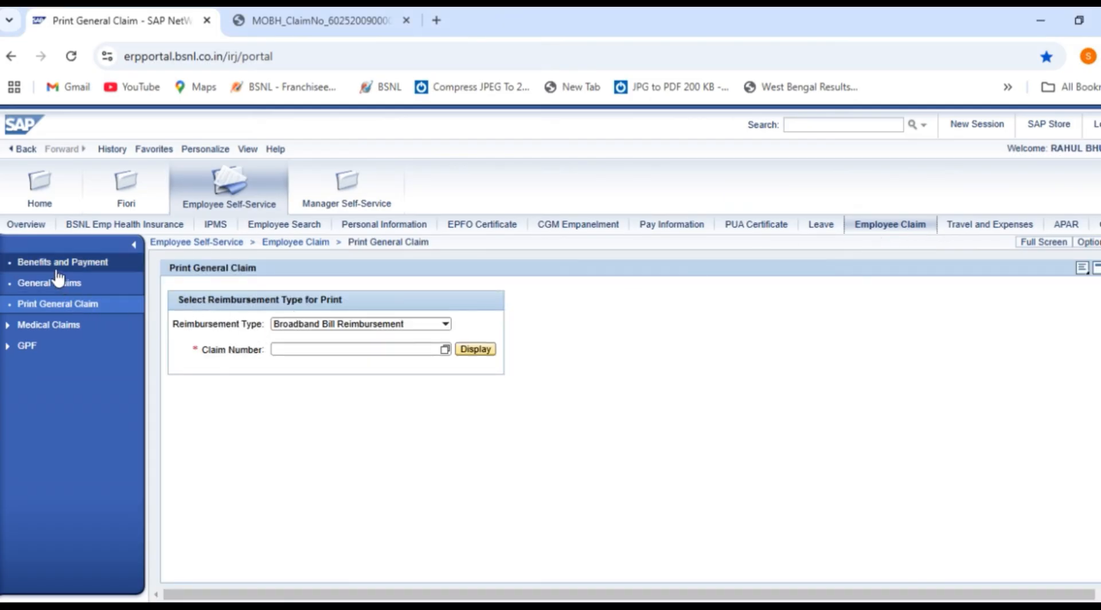
pyautogui.click(57, 311)
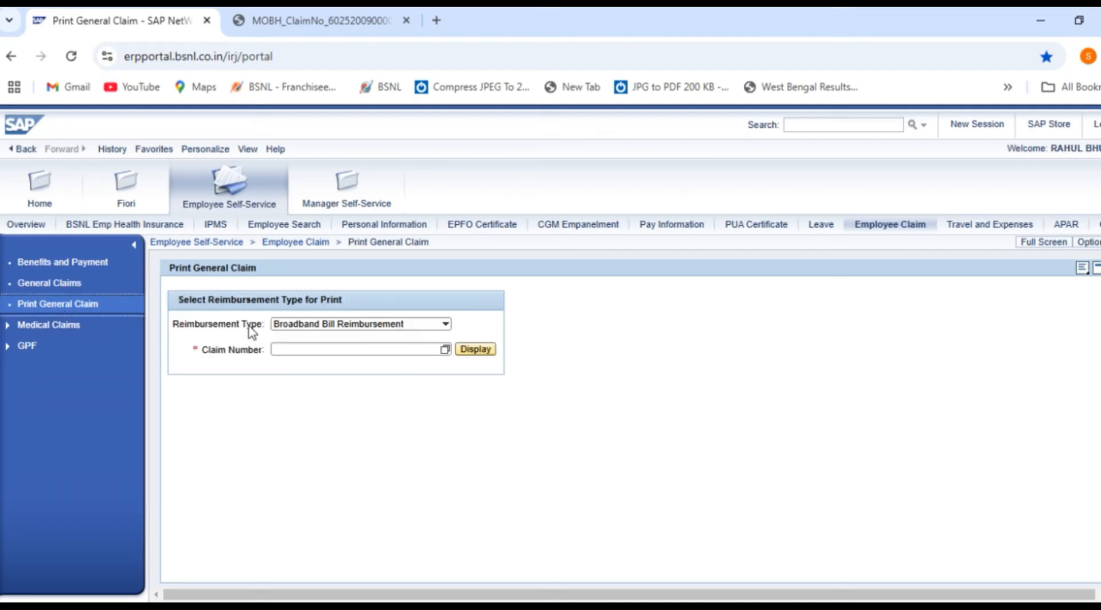
pyautogui.click(445, 325)
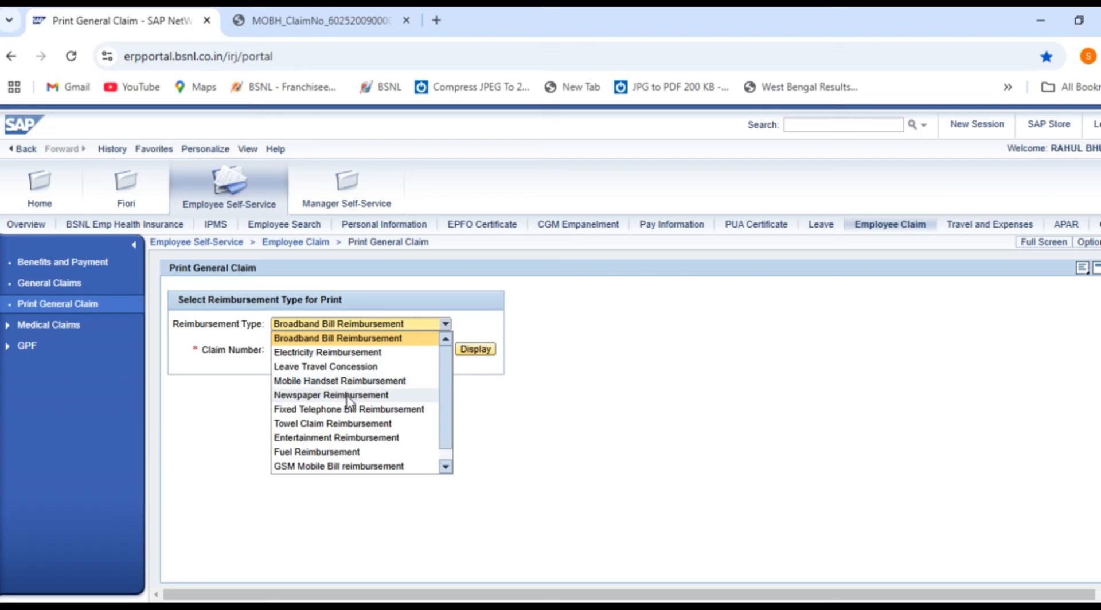
pyautogui.click(360, 382)
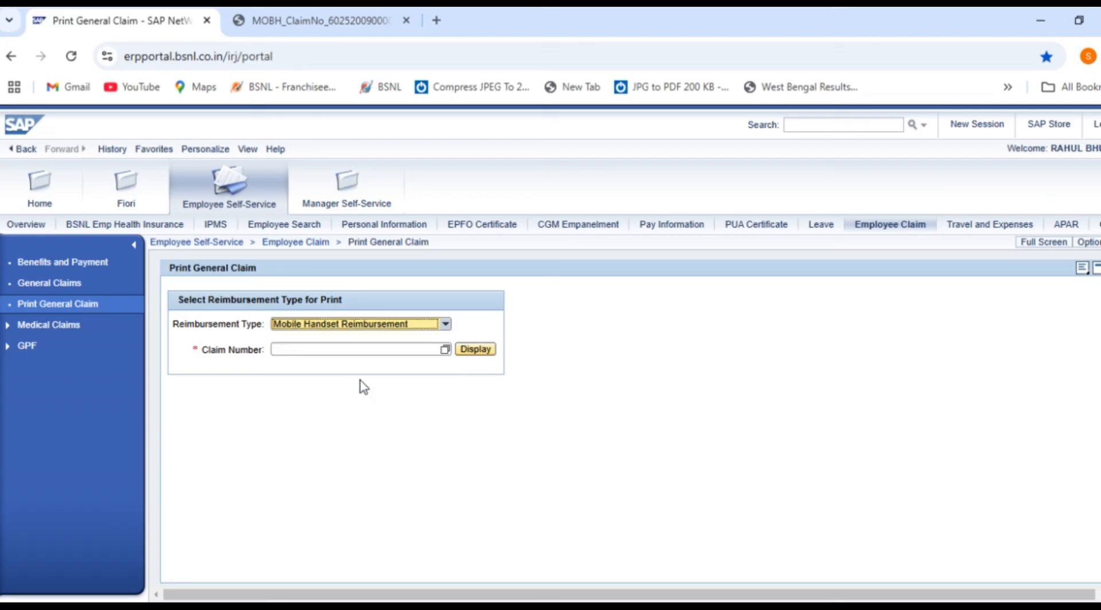
pyautogui.click(445, 351)
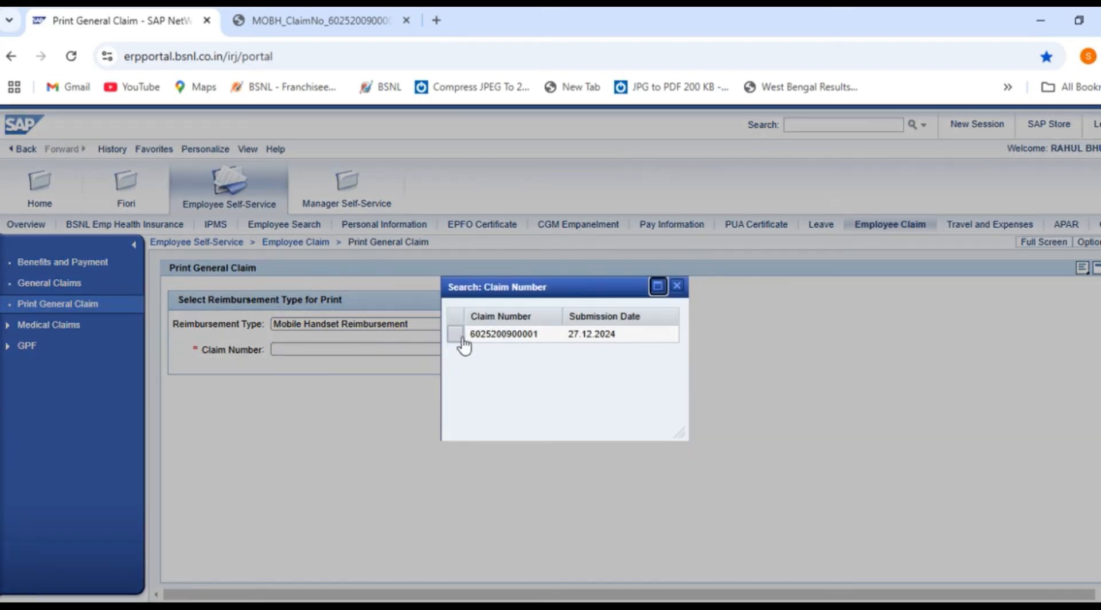
pyautogui.click(458, 339)
pyautogui.click(473, 350)
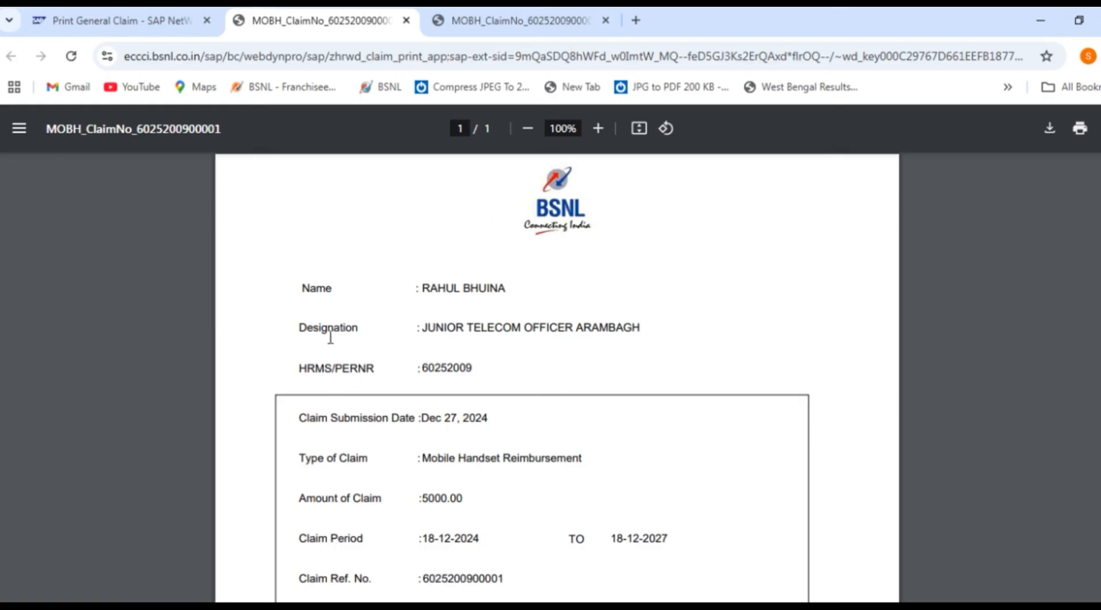
# Scroll the one-page claim PDF to check the 5000.00 amount and 18-12-2024 to 18-12-2027 period
pyautogui.scroll(-3, 974, 287)
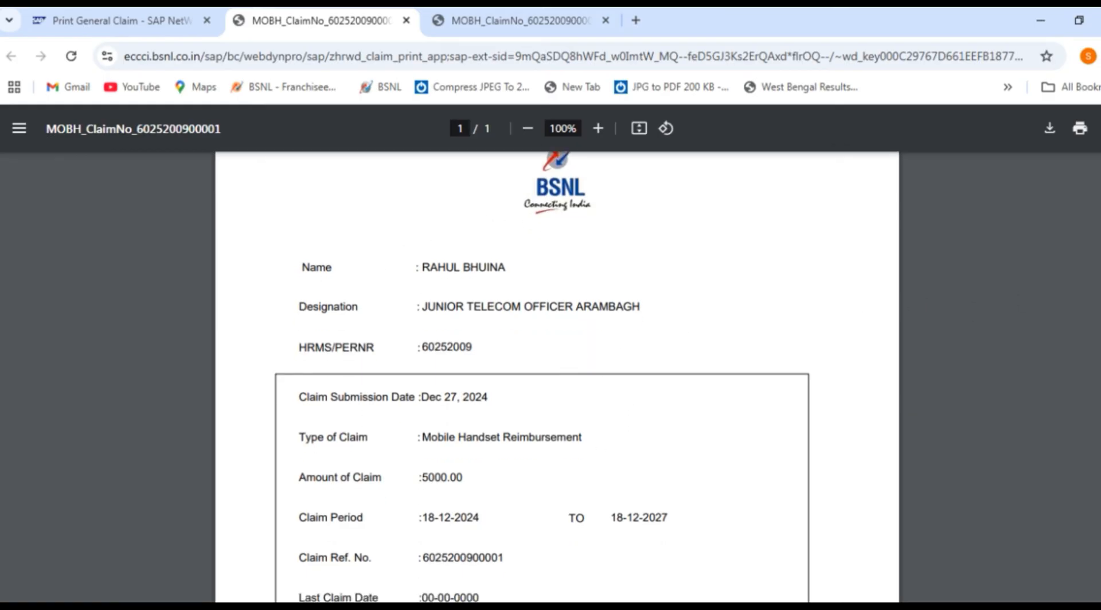
pyautogui.scroll(3, 1032, 230)
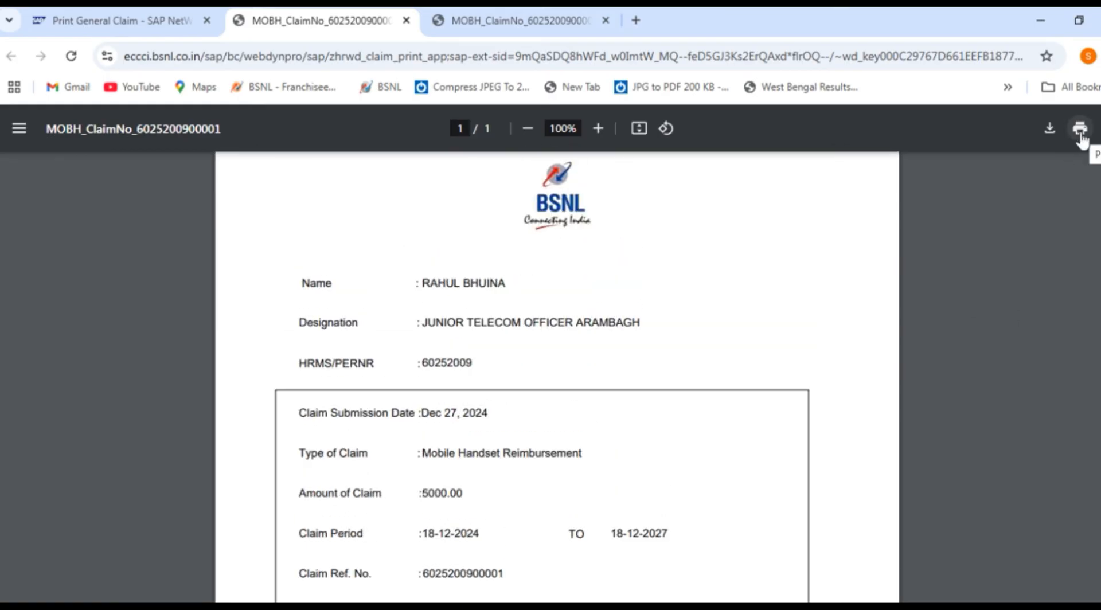